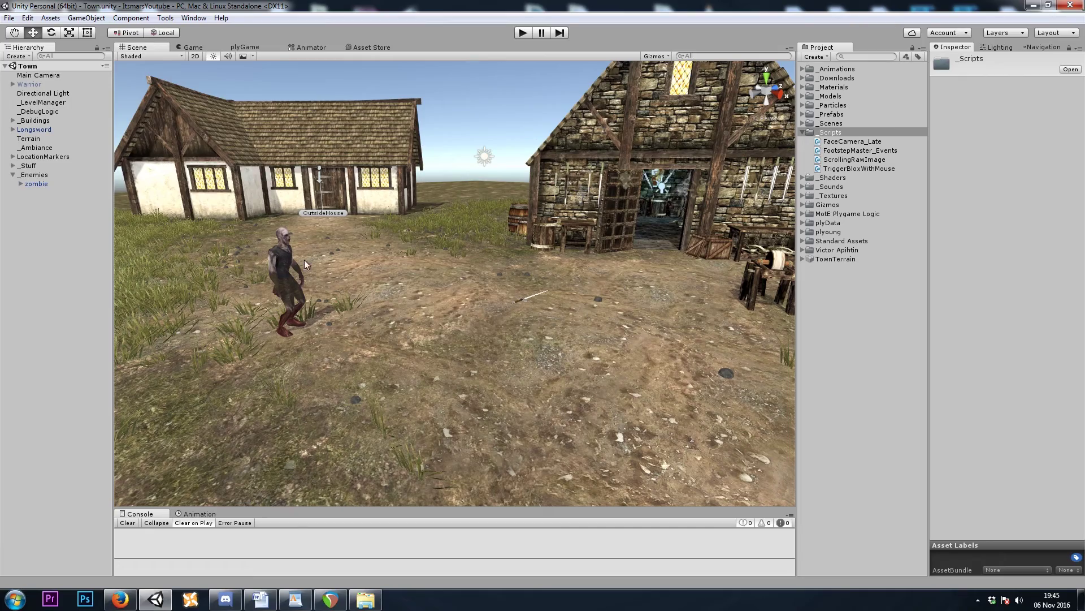
Add a UI canvas as a child of the zombie object in the _Enemies group.
right_click_drag(628, 258, 431, 244)
key("w")
double_click(36, 186)
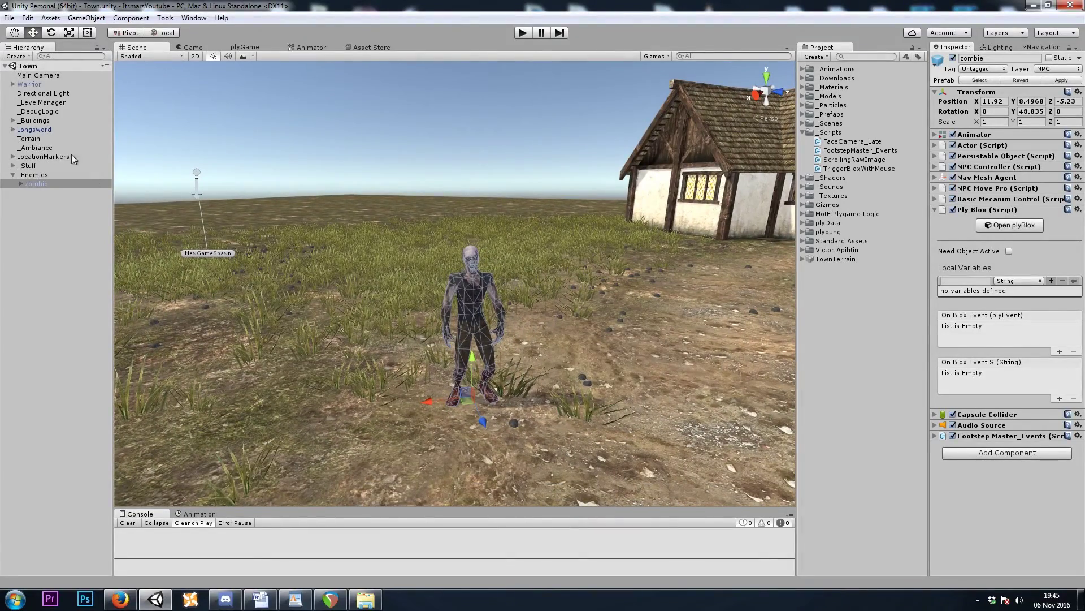
left_click(20, 184)
right_click_drag(615, 355, 653, 342)
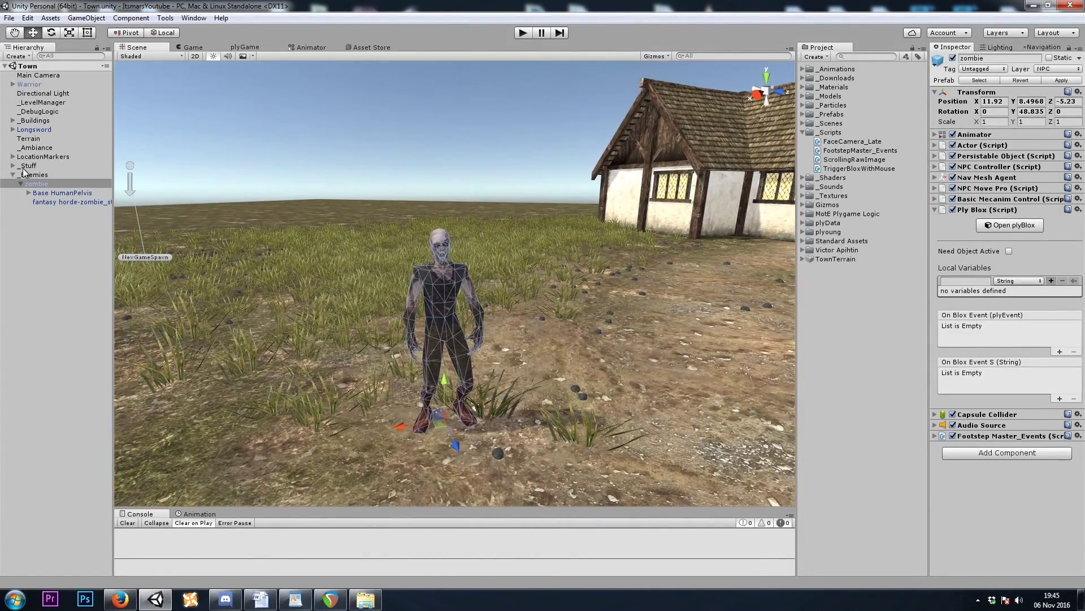
right_click(48, 184)
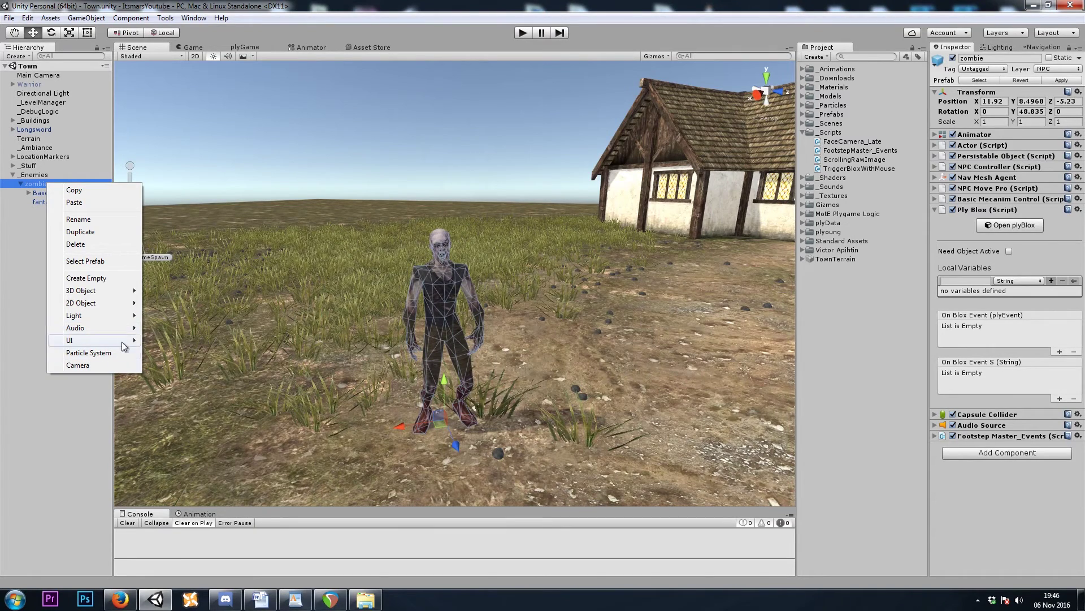
mouse_move(86, 342)
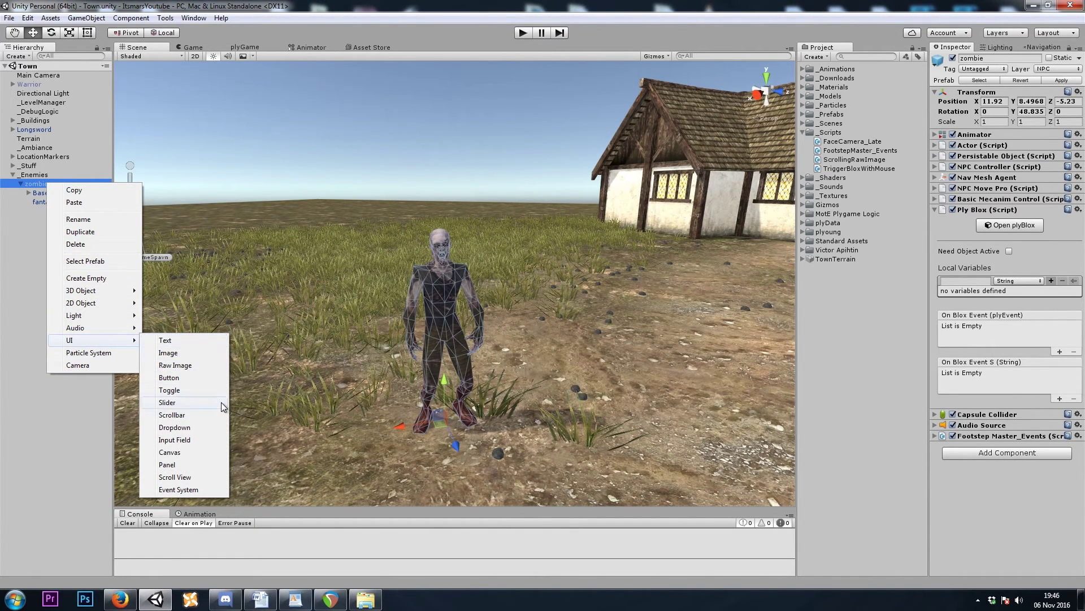
left_click(224, 452)
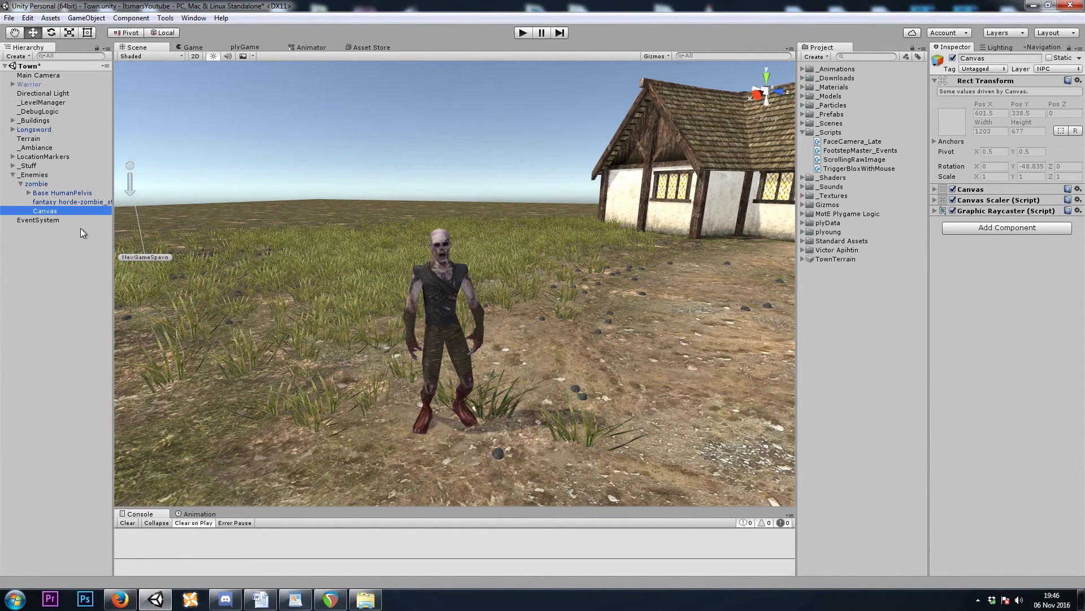
Undo and redo the canvas creation, and select the EventSystem object to inspect it.
key("ctrl+z")
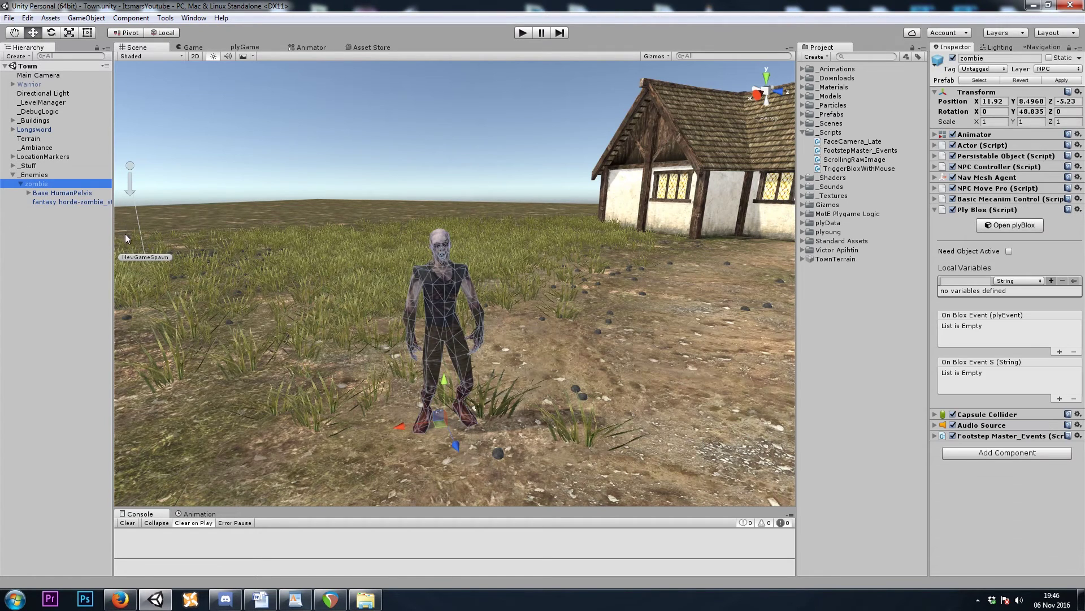
key("ctrl+y")
left_click(34, 221)
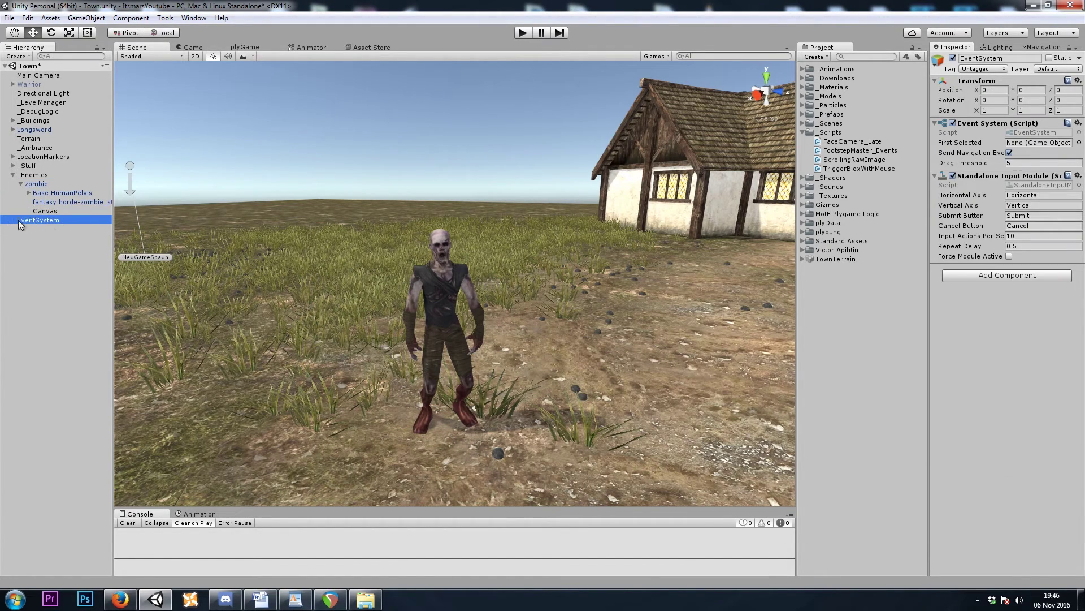
Set the zombie canvas's render mode to World Space.
double_click(56, 210)
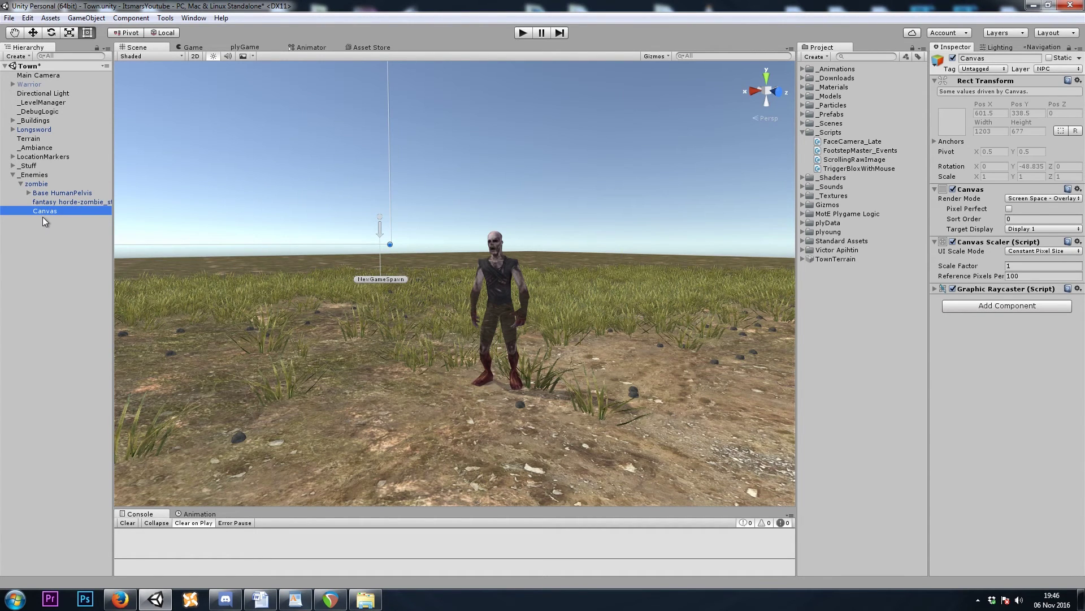
left_click(1039, 202)
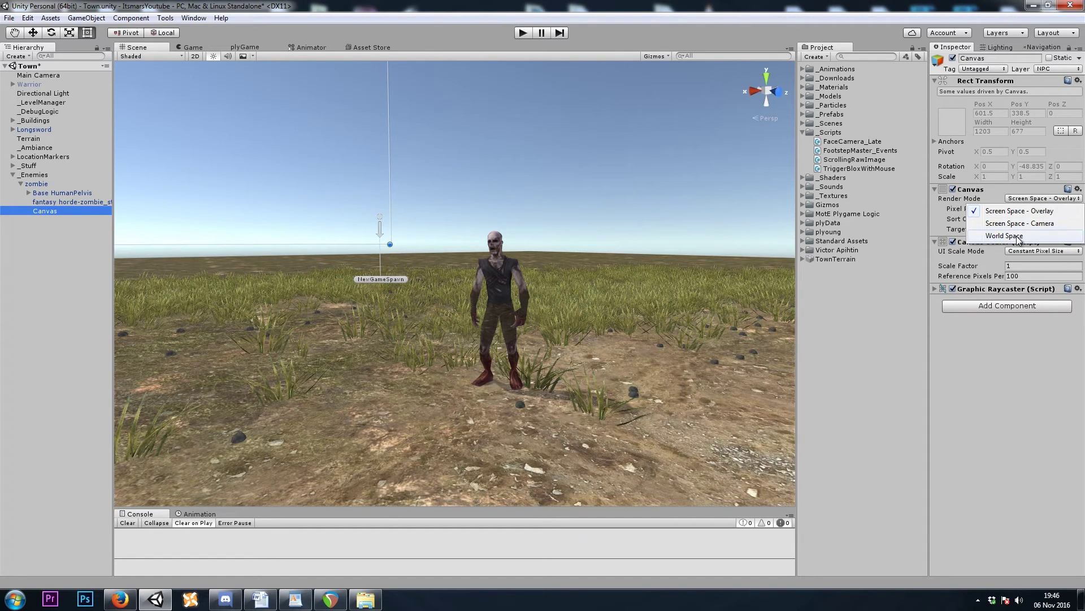
left_click(1017, 236)
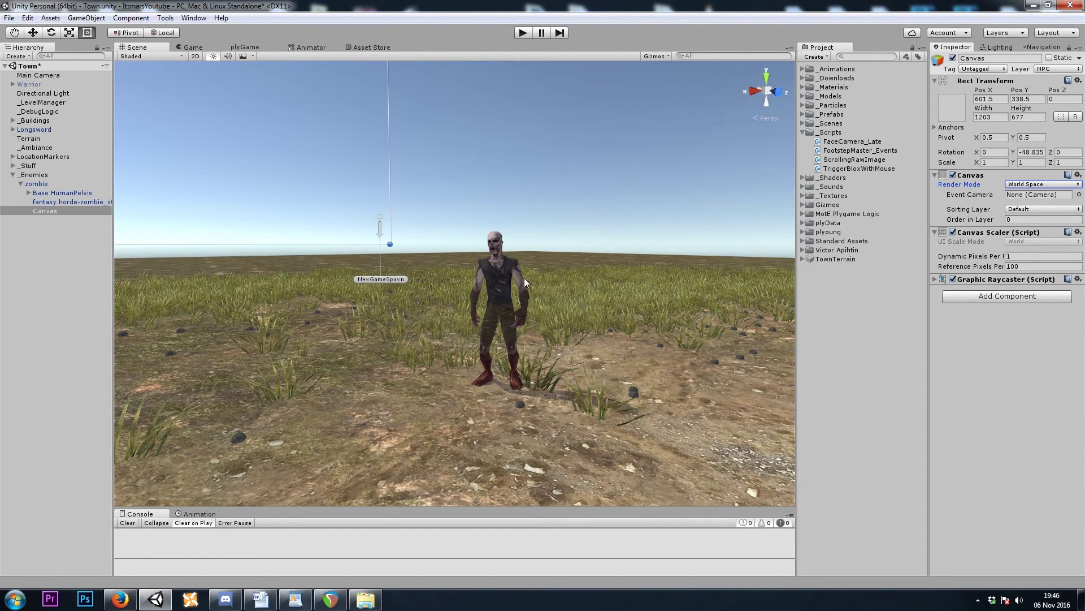
Scale the canvas to 0.01 on both the X and Y axes.
left_click(993, 117)
left_click(1028, 118)
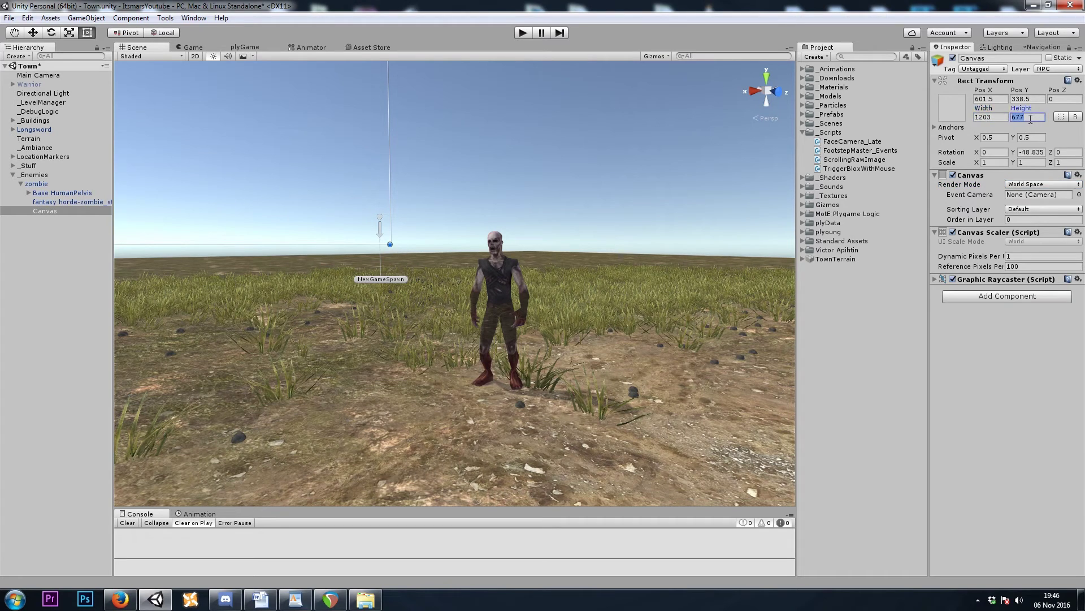
left_click(1004, 163)
right_click_drag(503, 240, 265, 163)
key("d")
left_click_drag(266, 164, 317, 169, "alt")
left_click(998, 163)
key("BackSpace")
type(".01")
key("Tab")
key("Tab")
type(".01")
key("Return")
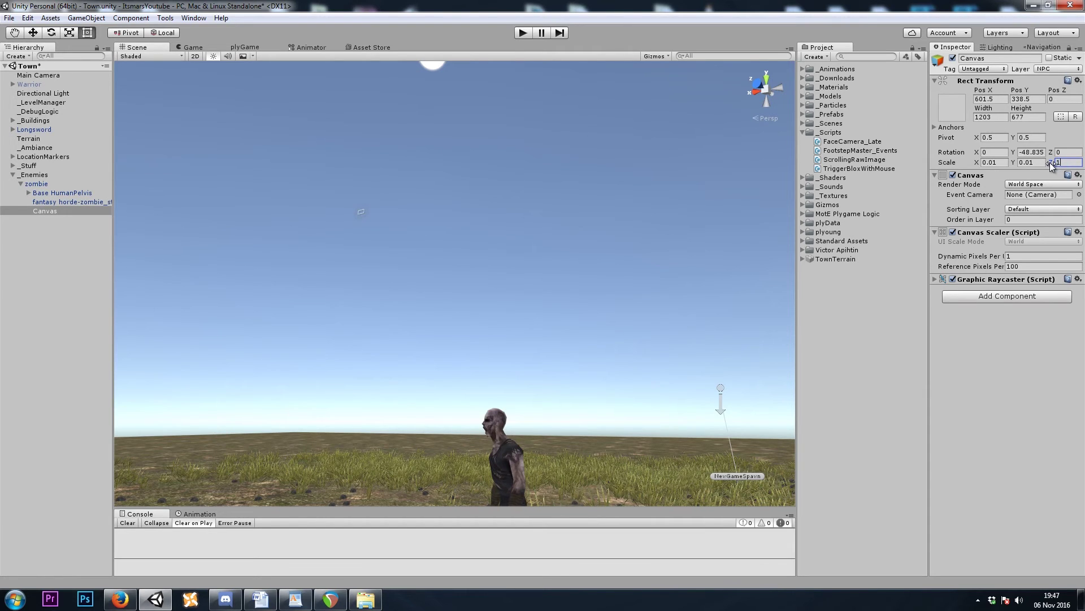
Set the canvas's Pos X and Pos Y to 0 to bring it to the zombie.
right_click_drag(754, 263, 817, 300)
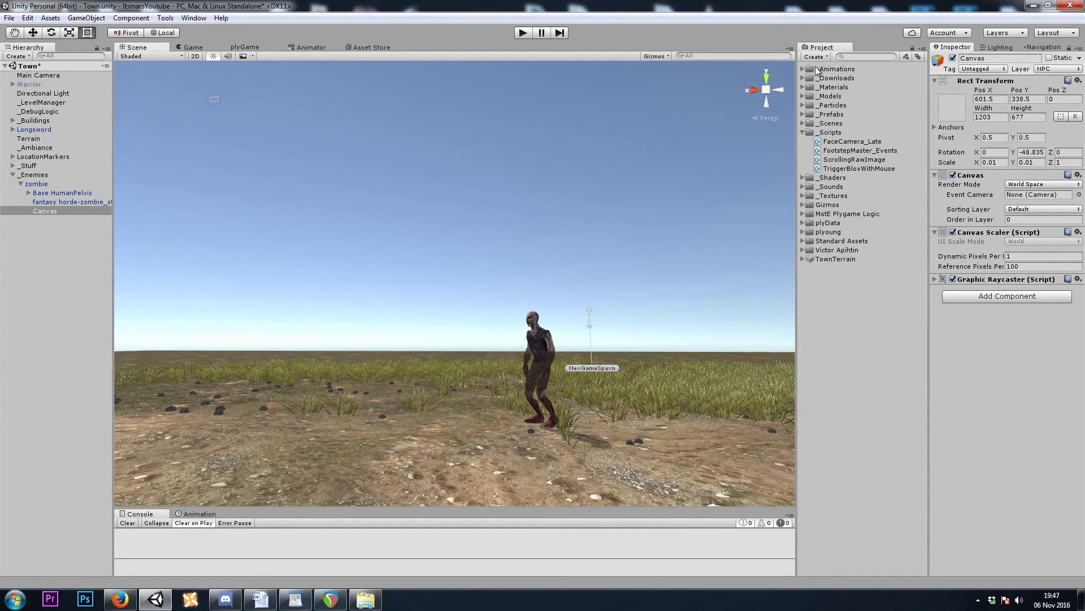
left_click(980, 99)
type("0")
key("Tab")
type("0")
Try canvas widths of 400, 250 and 150 against the zombie's size.
right_click_drag(609, 298, 627, 333)
left_click_drag(627, 334, 893, 172, "alt")
left_click(1001, 117)
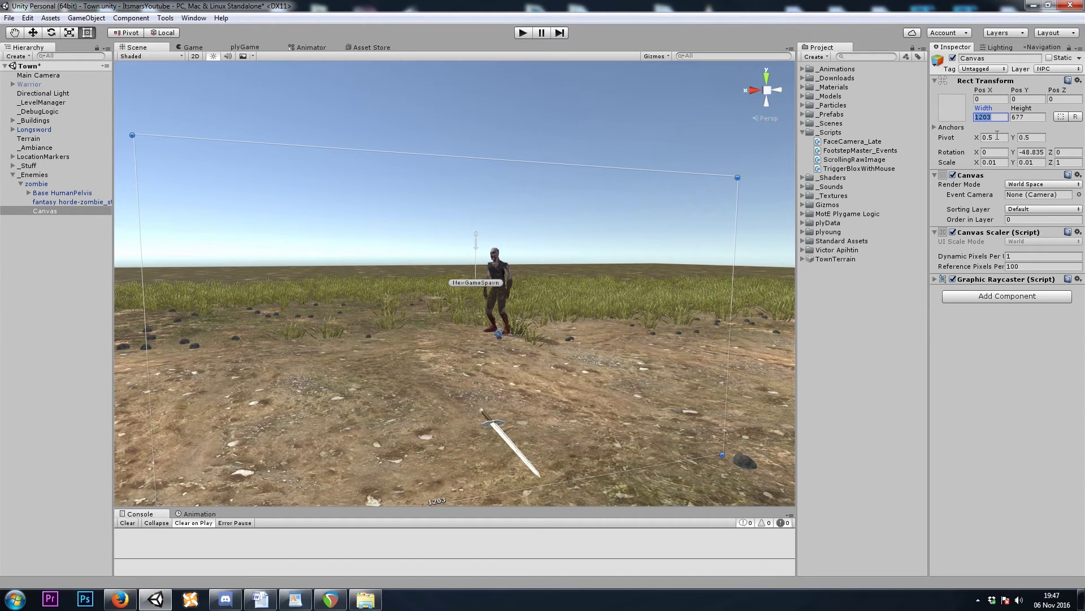
type("400")
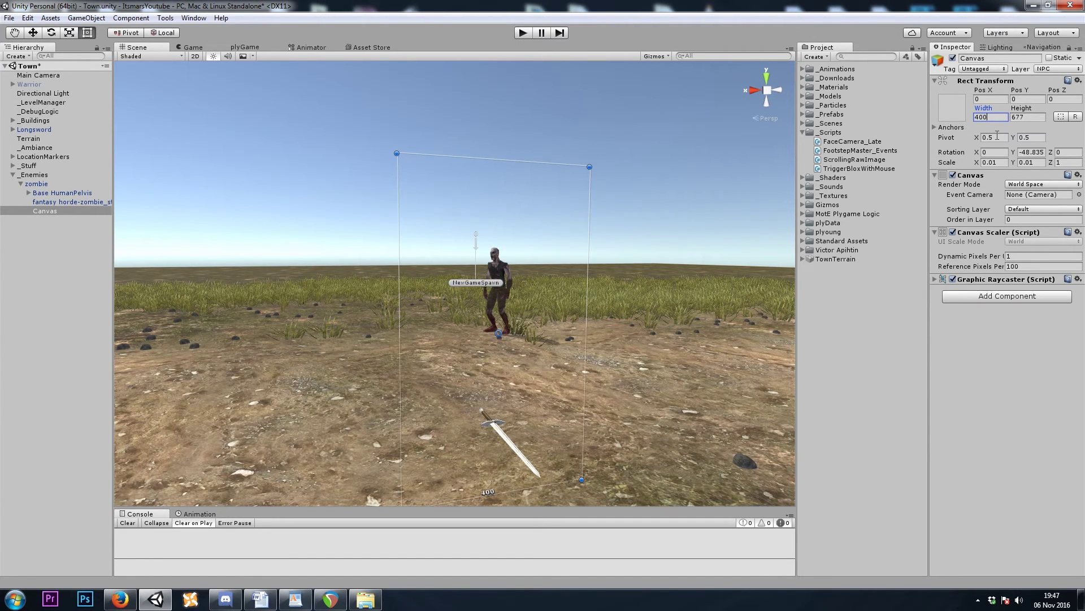
key("BackSpace")
key("BackSpace")
key("BackSpace")
type("250")
key("BackSpace")
key("BackSpace")
key("BackSpace")
type("150")
Set the canvas's width to 125 and its height to 150.
key("w")
right_click_drag(486, 164, 576, 289)
key("s")
left_click_drag(576, 289, 598, 191, "alt")
left_click(981, 117)
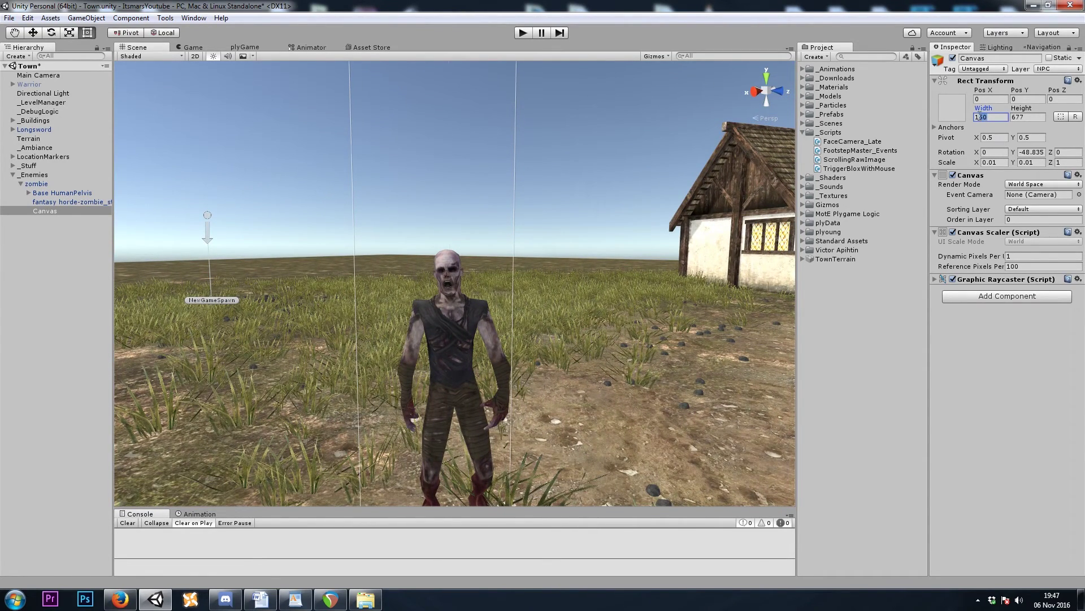
type("125")
key("Tab")
type("150")
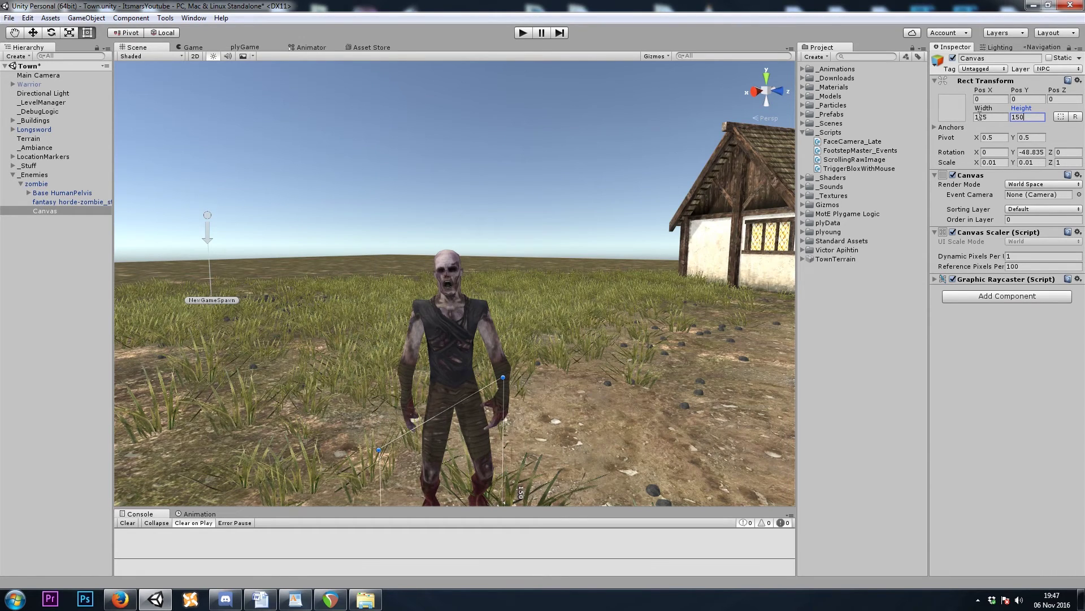
Try a canvas height of 50, and reduce it to 20.
scroll(659, 246, "down", 6)
right_click_drag(658, 246, 662, 266)
scroll(662, 266, "down", 3)
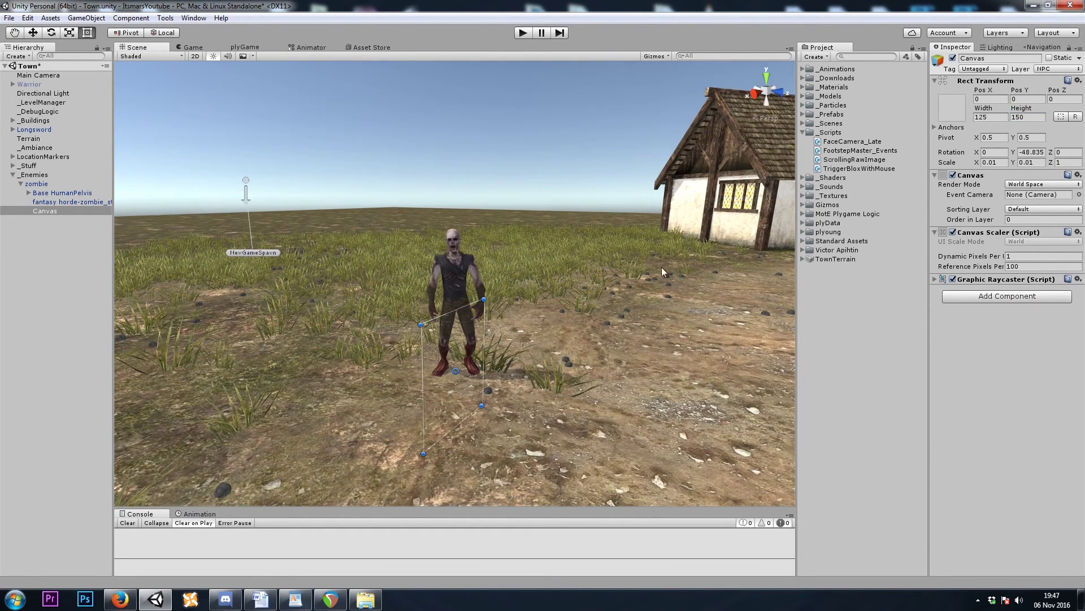
left_click(1042, 115)
type("50")
key("BackSpace")
key("BackSpace")
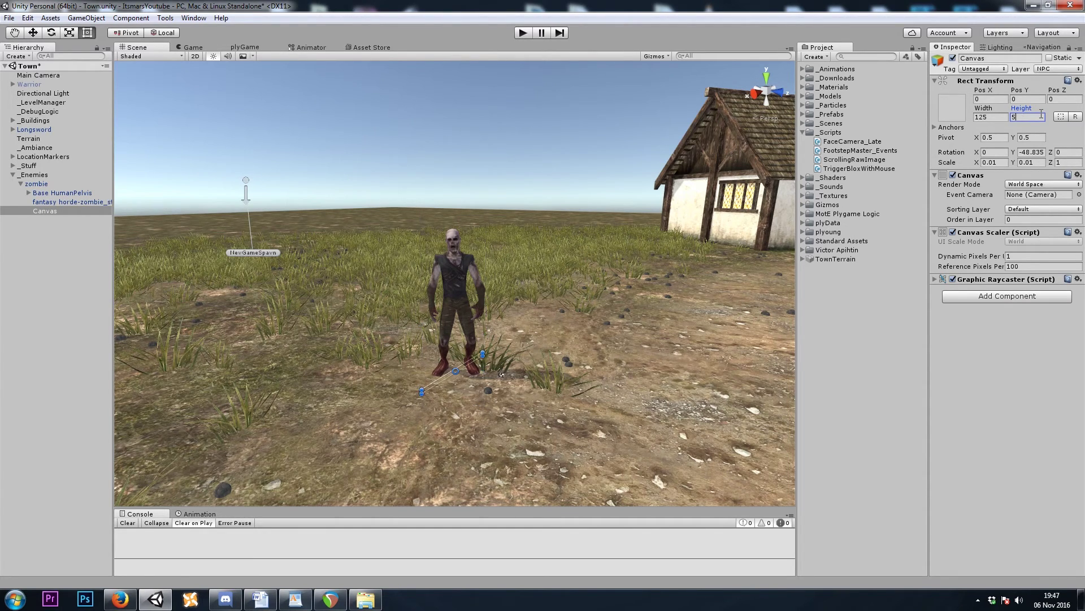
type("20")
left_click(1032, 163)
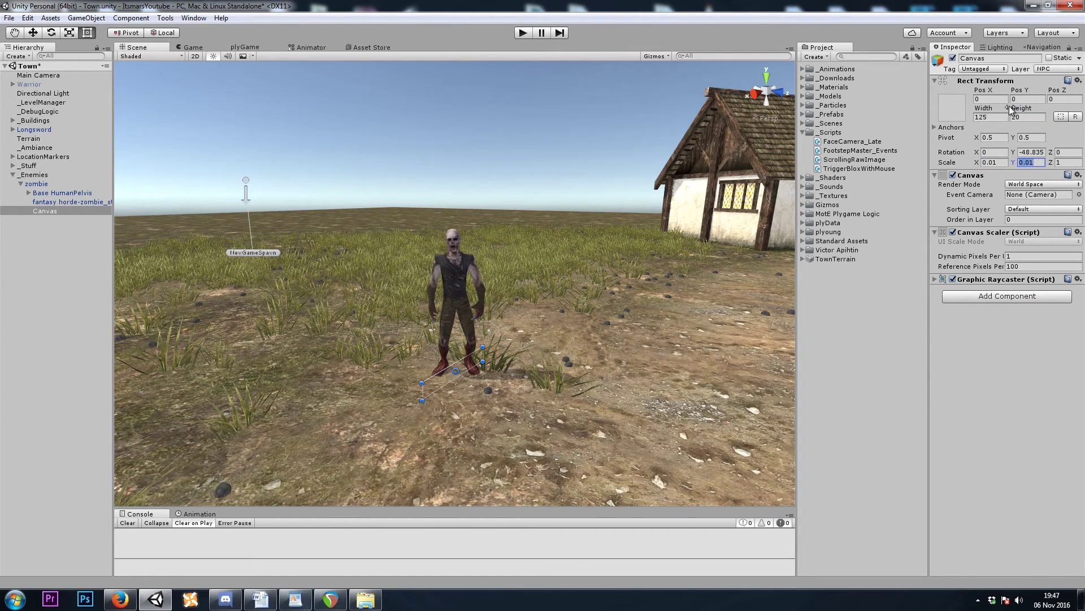
left_click(995, 117)
left_click(1024, 117)
Move the canvas up above the zombie's head, to a Pos Y of about 1.835.
key("w")
right_click_drag(537, 325, 531, 335)
left_click(62, 208)
key("w")
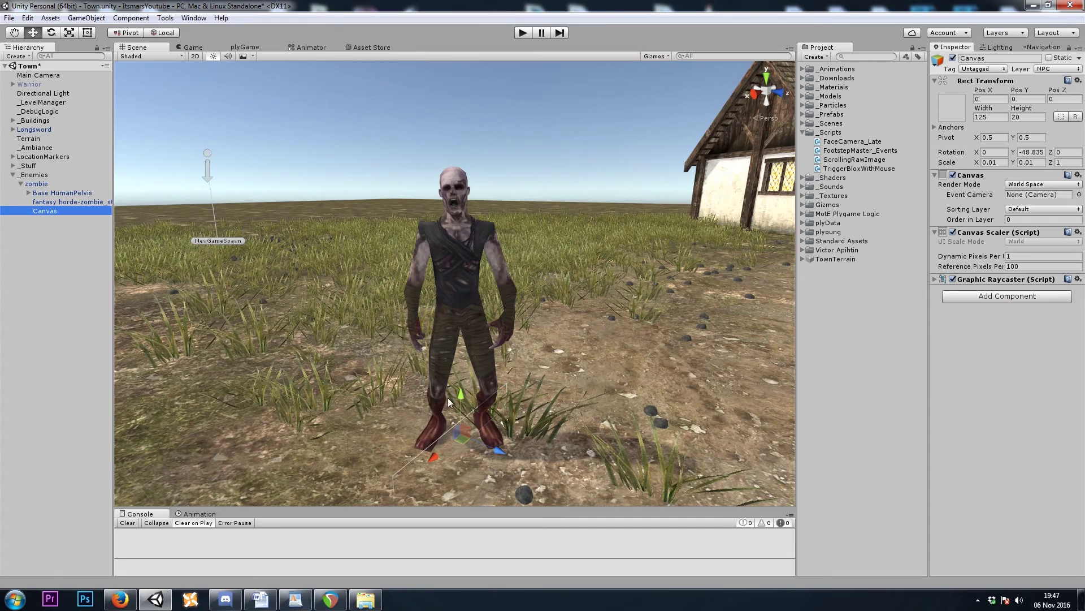
left_click_drag(449, 398, 475, 179)
scroll(556, 242, "down", 3)
scroll(556, 242, "up", 2)
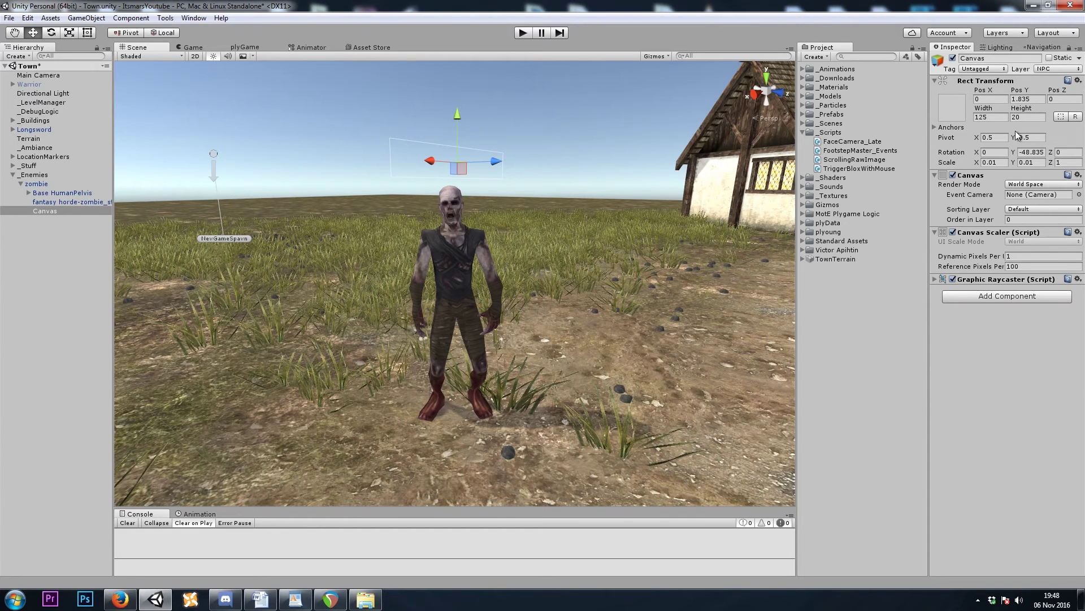
Set the canvas's height to 10 and lower it slightly to a Pos Y of about 1.787.
left_click(1030, 116)
type("1")
left_click_drag(456, 119, 459, 123)
left_click(1030, 116)
type("10")
left_click_drag(457, 121, 350, 250)
Add a UI image as a child of the zombie's canvas.
left_click(46, 211)
right_click(60, 212)
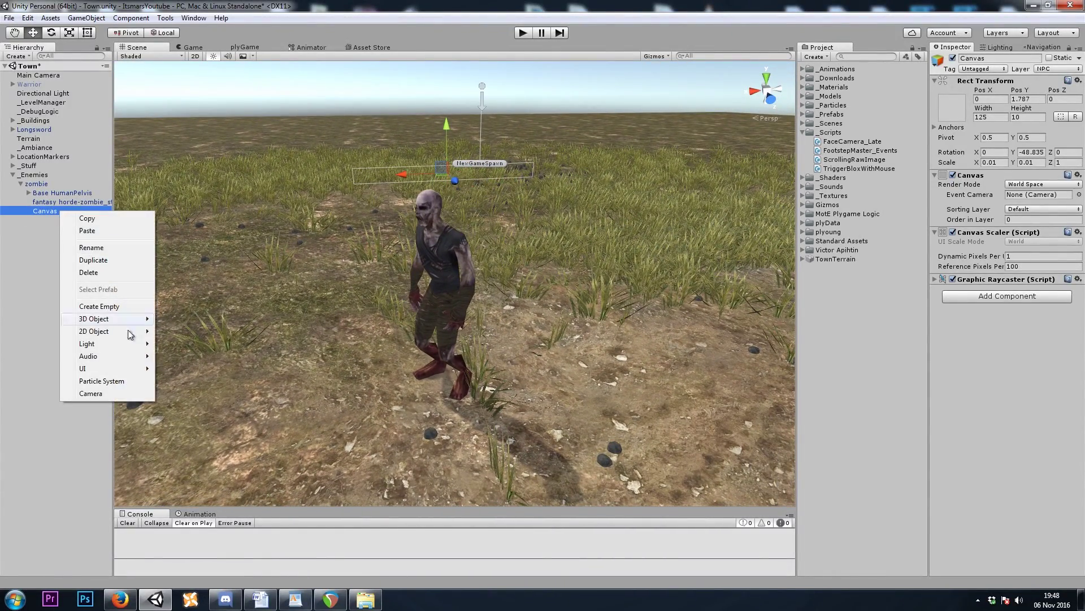
mouse_move(109, 373)
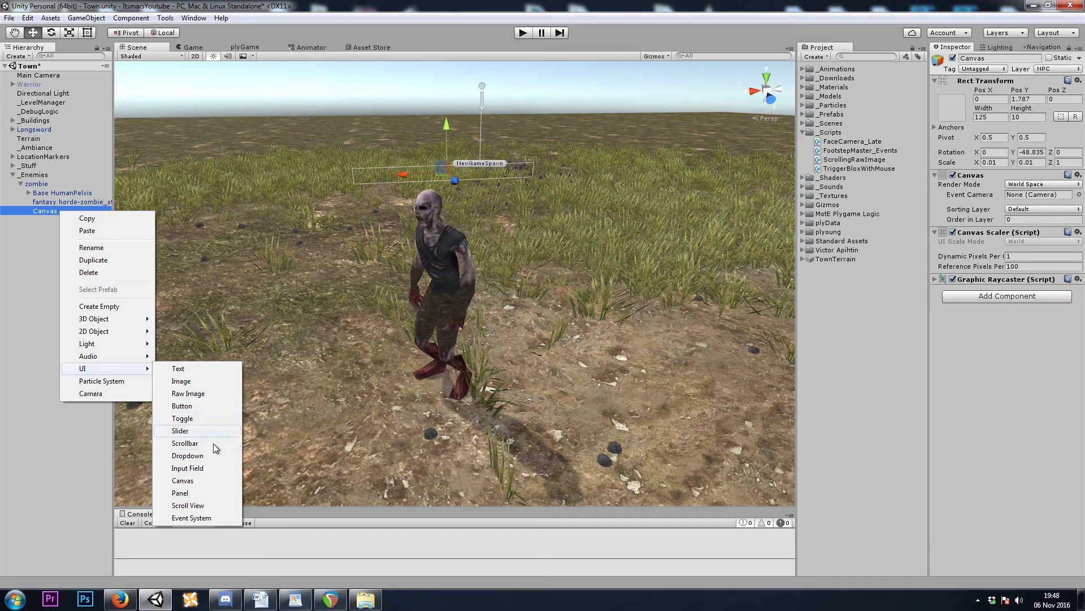
left_click(184, 381)
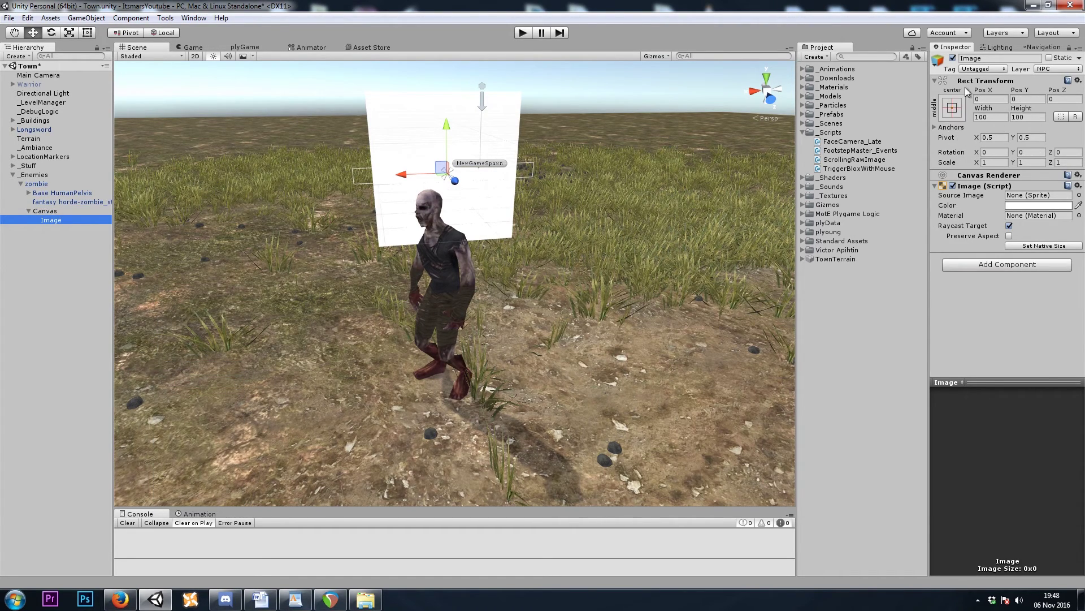
Anchor the image to stretch both ways across the canvas, including its pivot and position.
left_click(955, 107)
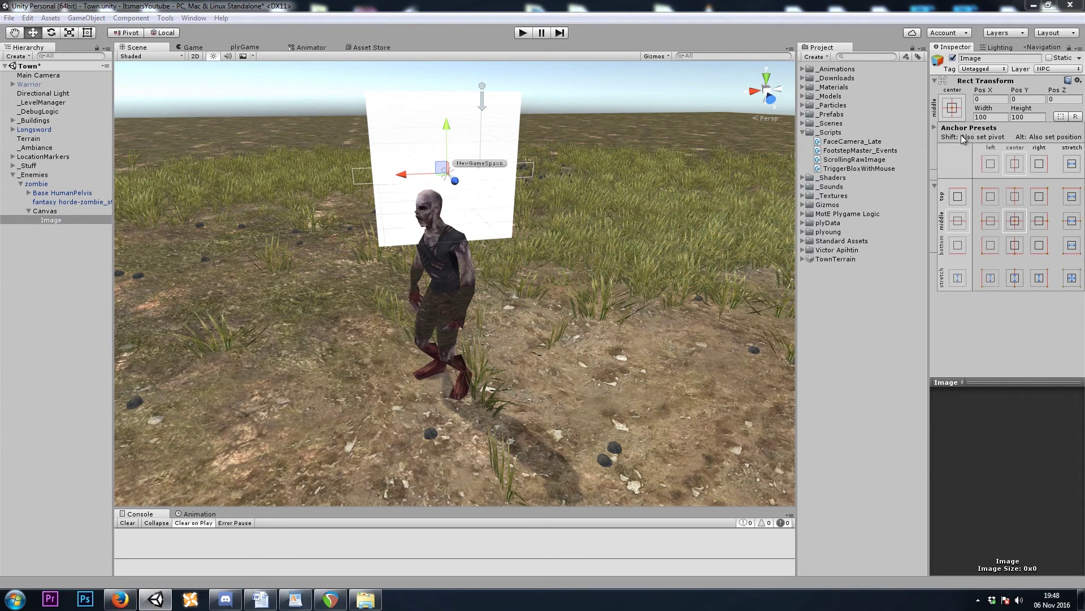
key("alt+shift")
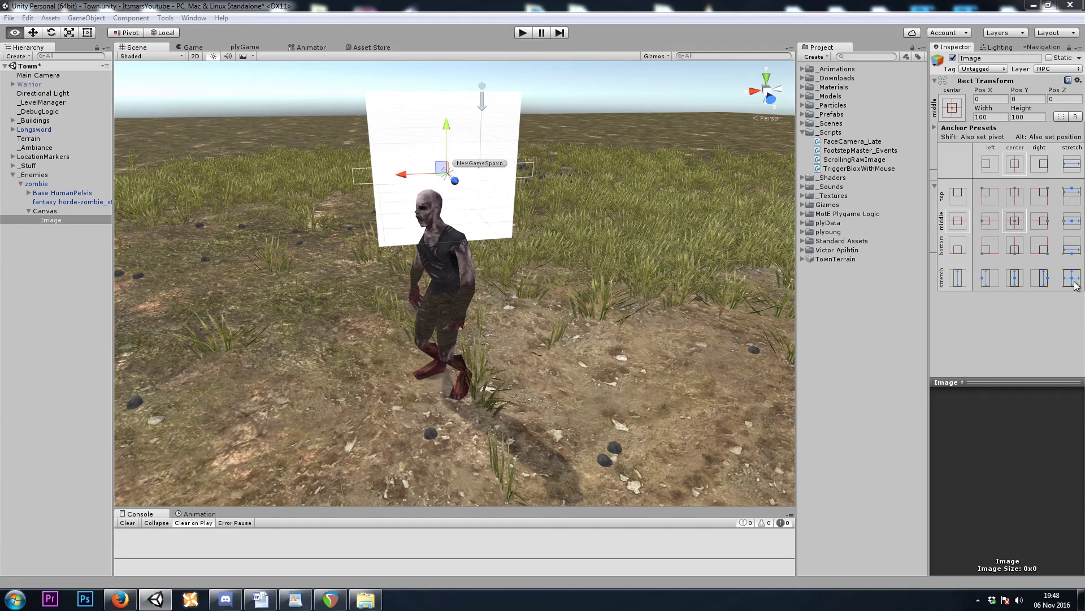
left_click(1072, 278, "alt+shift")
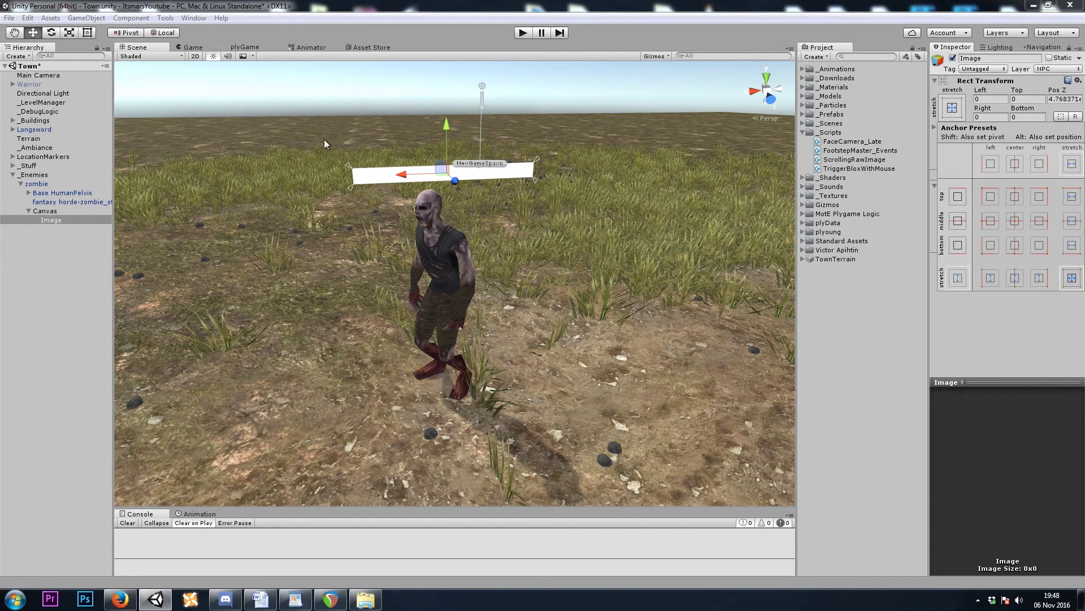
Rename the canvas's image as Background.
left_click(59, 218)
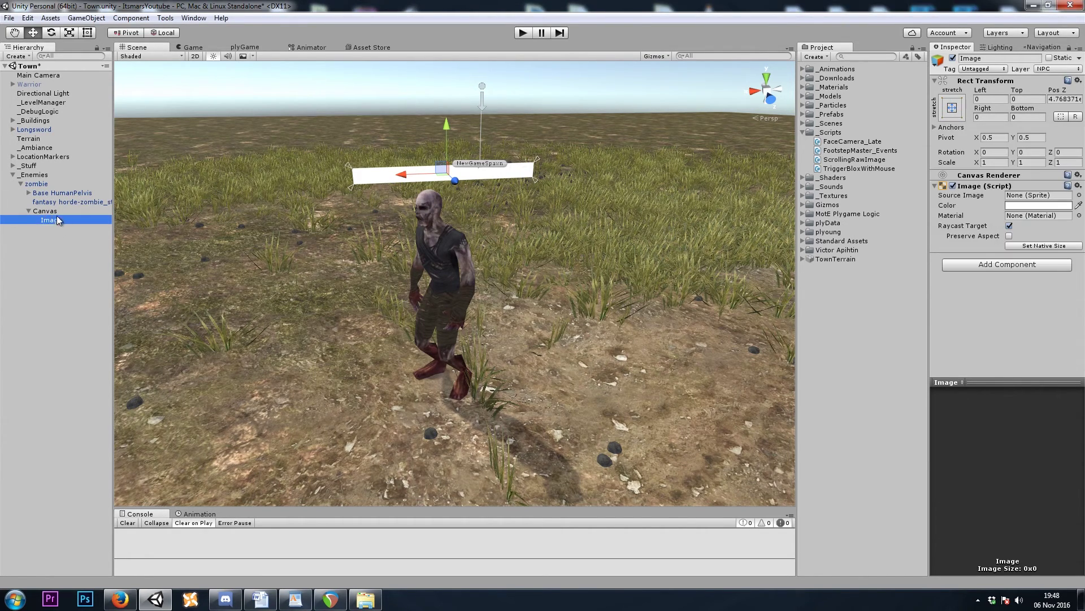
left_click(56, 219)
left_click(63, 220)
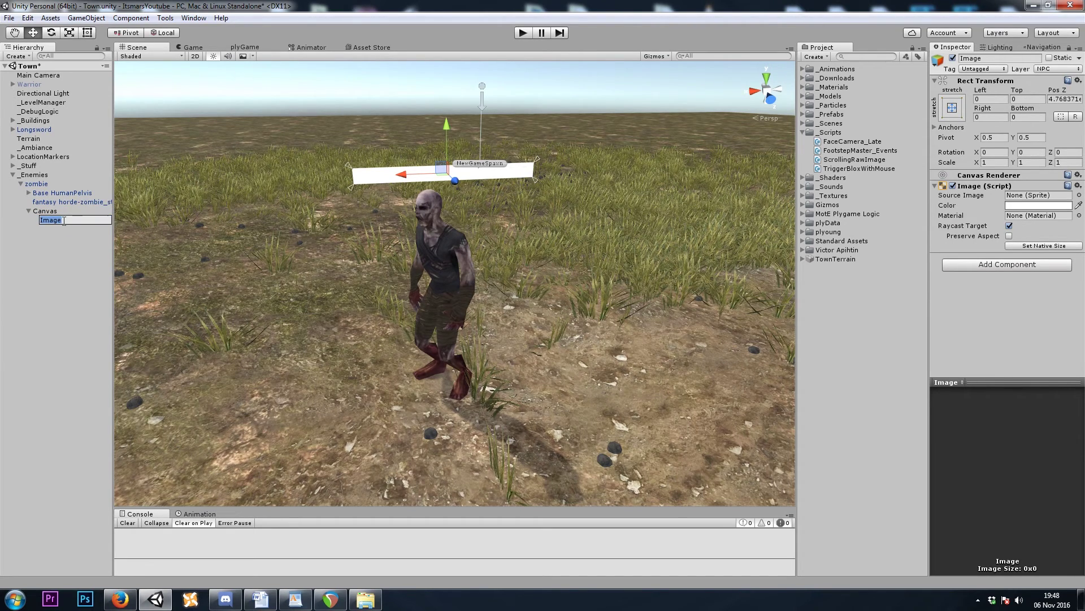
type("Background")
key("Return")
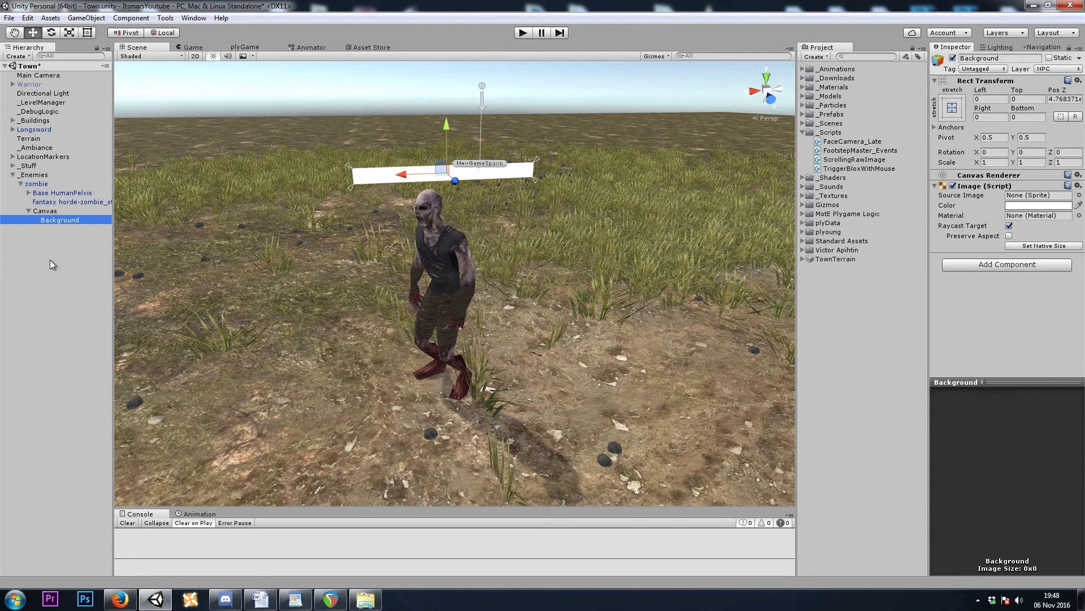
Duplicate the Background image and name the copy Fill.
key("ctrl+d")
key("F2")
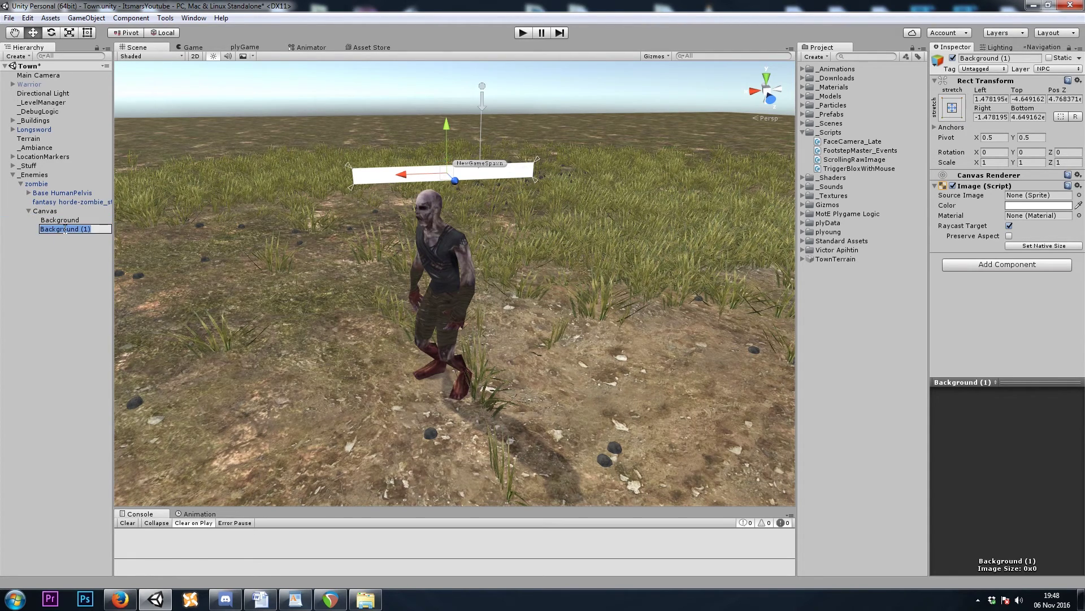
type("Fill")
key("Return")
Change the colour of the Background image.
left_click(60, 220)
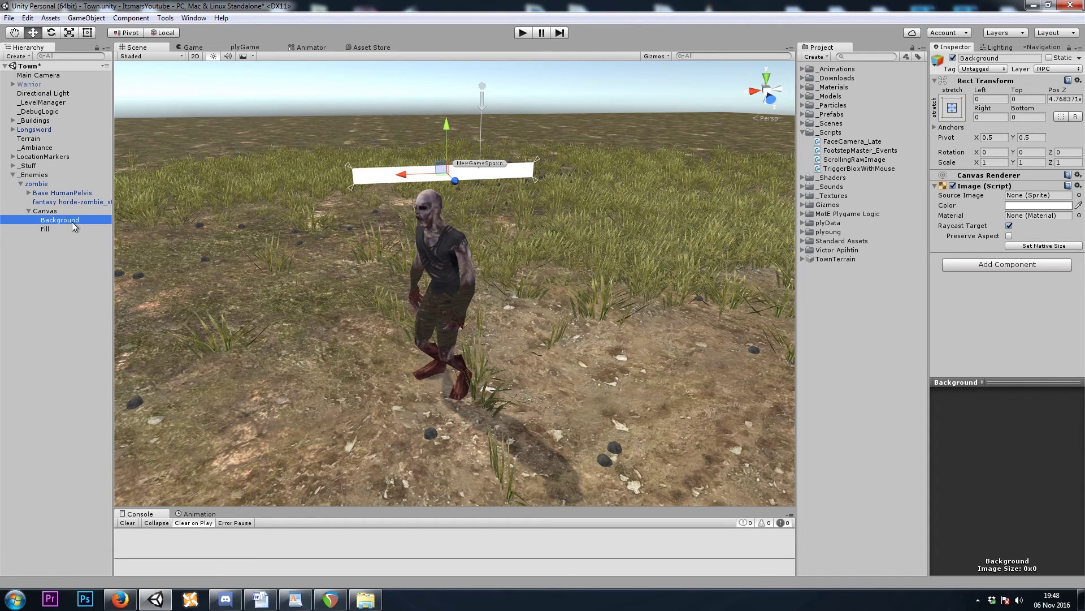
left_click(1021, 205)
left_click_drag(672, 367, 655, 379)
left_click(779, 267)
Set the Fill image's colour to dark red.
left_click(44, 222)
left_click(45, 228)
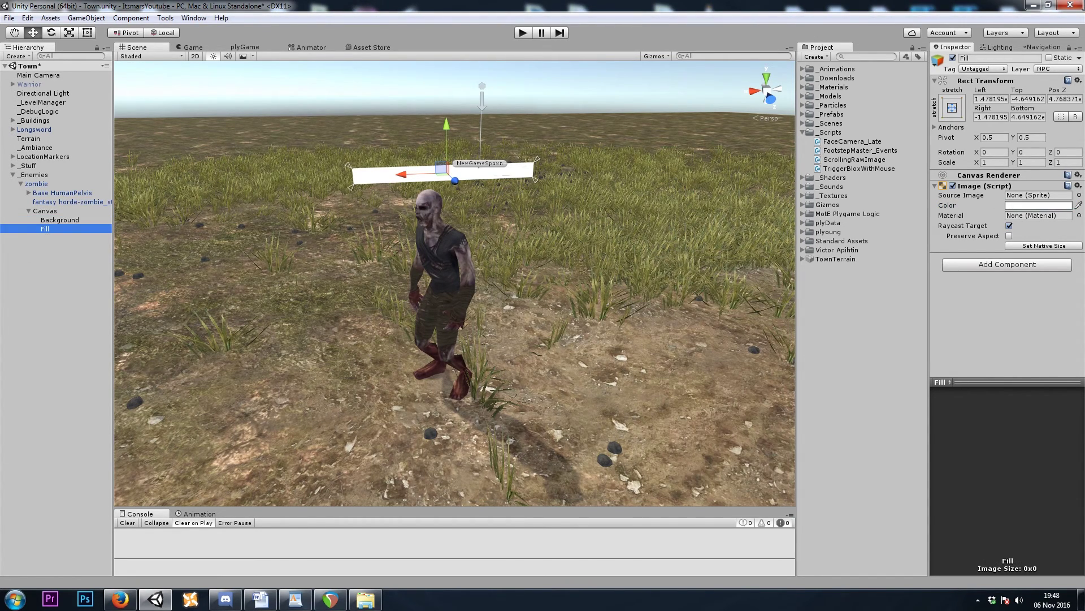
left_click(1050, 207)
mouse_move(742, 347)
left_mouse_down()
mouse_move(748, 320)
mouse_move(747, 352)
left_mouse_up()
left_click(779, 267)
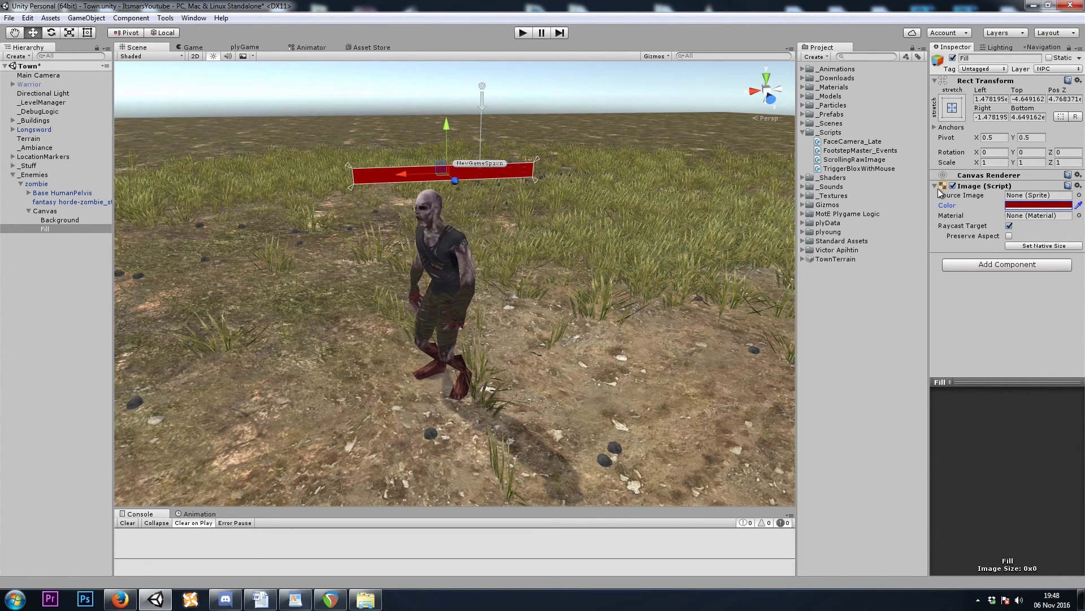
Try to assign the 50x50 texture as the Fill image's source image.
left_click(1043, 193)
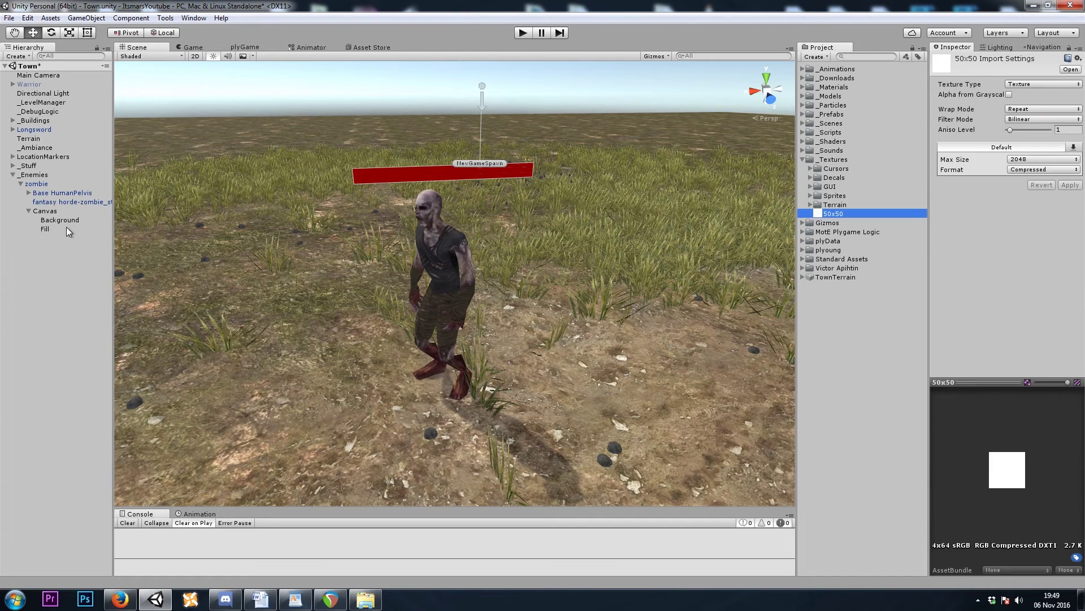
left_click(49, 232)
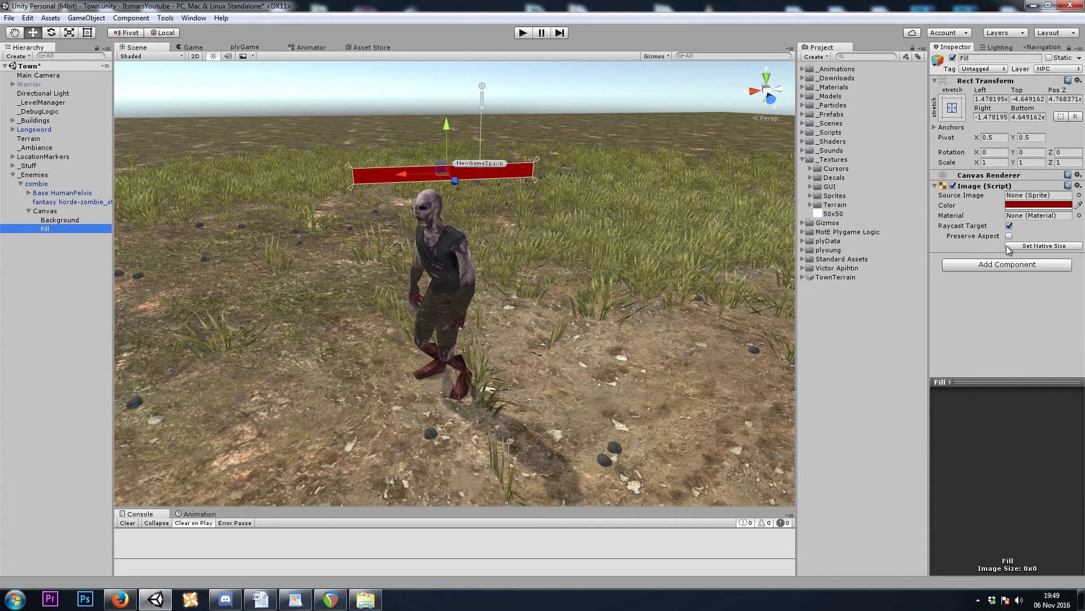
left_click_drag(838, 216, 1032, 197)
Change the 50x50 texture's type to Sprite (2D and UI) and apply the import settings.
left_click(827, 215)
left_click(1032, 85)
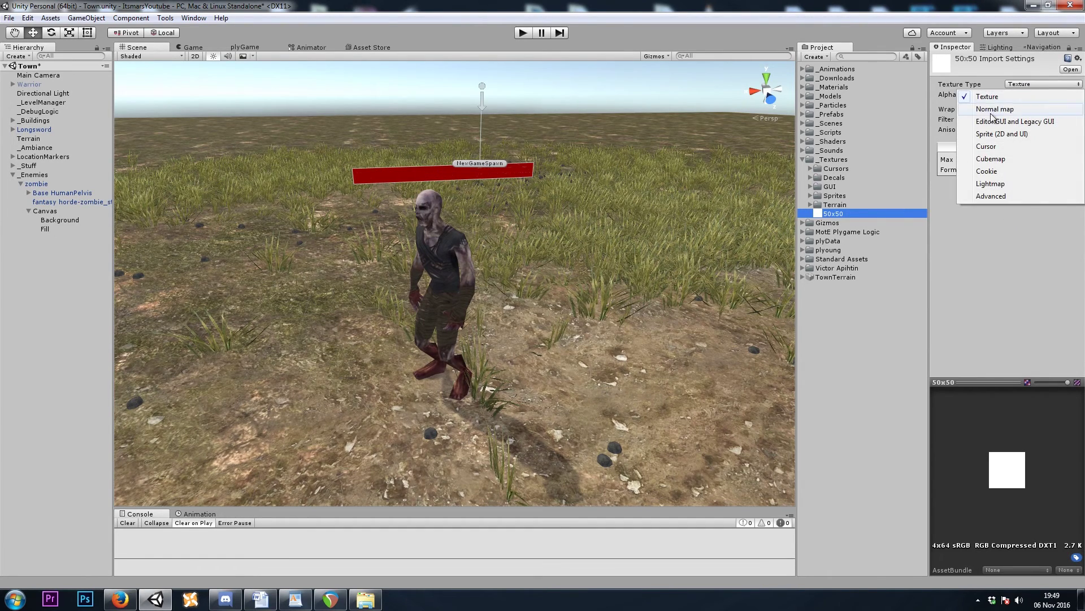
left_click(1008, 134)
left_click(1068, 217)
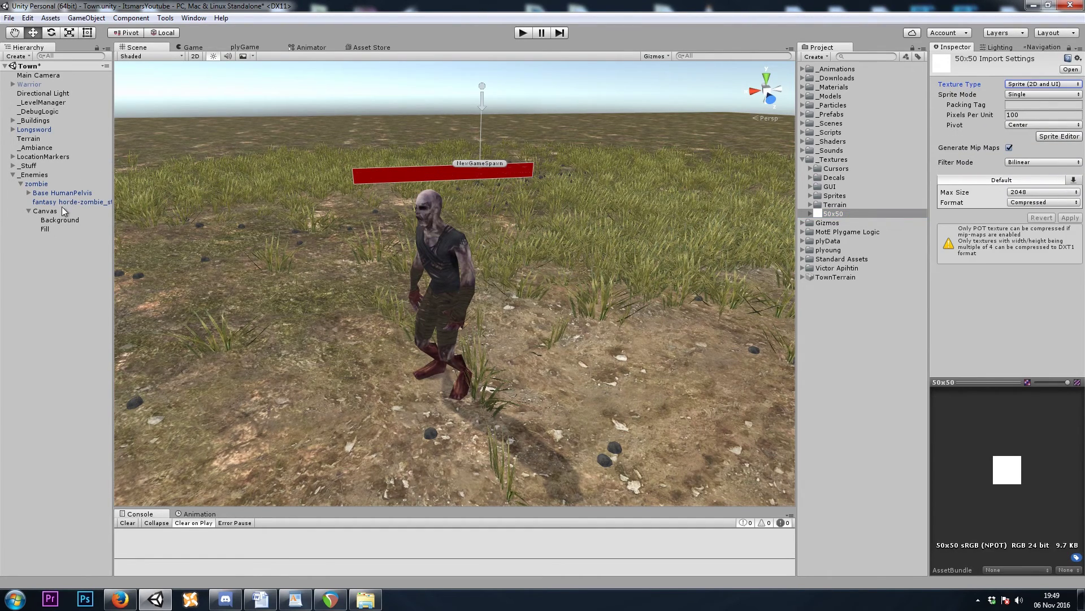
Assign the 50x50 sprite as the Fill image's source and make it a Filled image with the Horizontal fill method.
left_click(57, 230)
left_click_drag(829, 214, 1035, 195)
left_click(1026, 236)
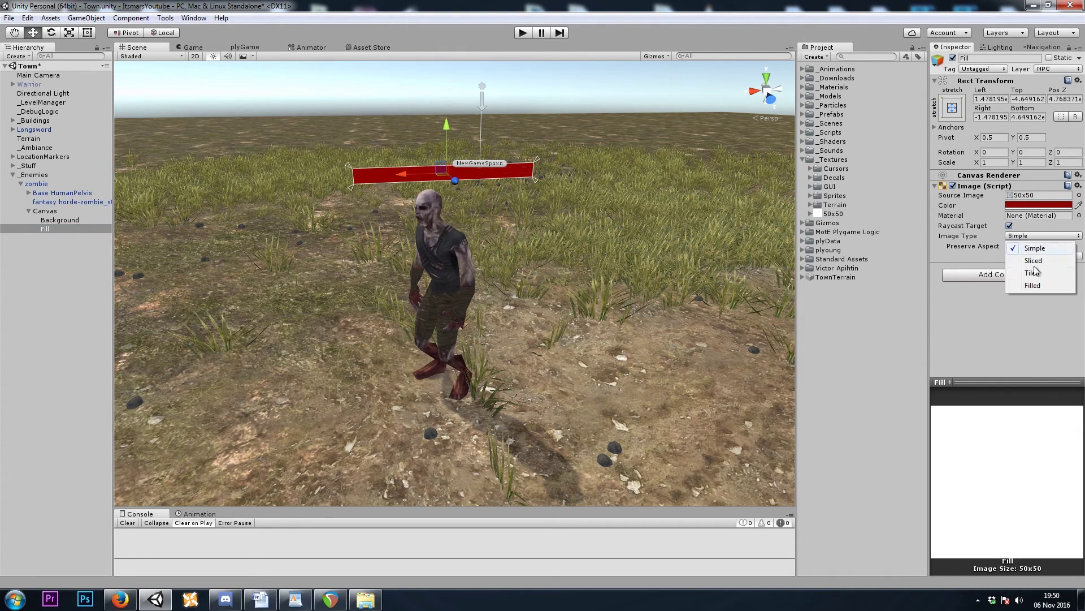
left_click(1033, 286)
left_click(1040, 245)
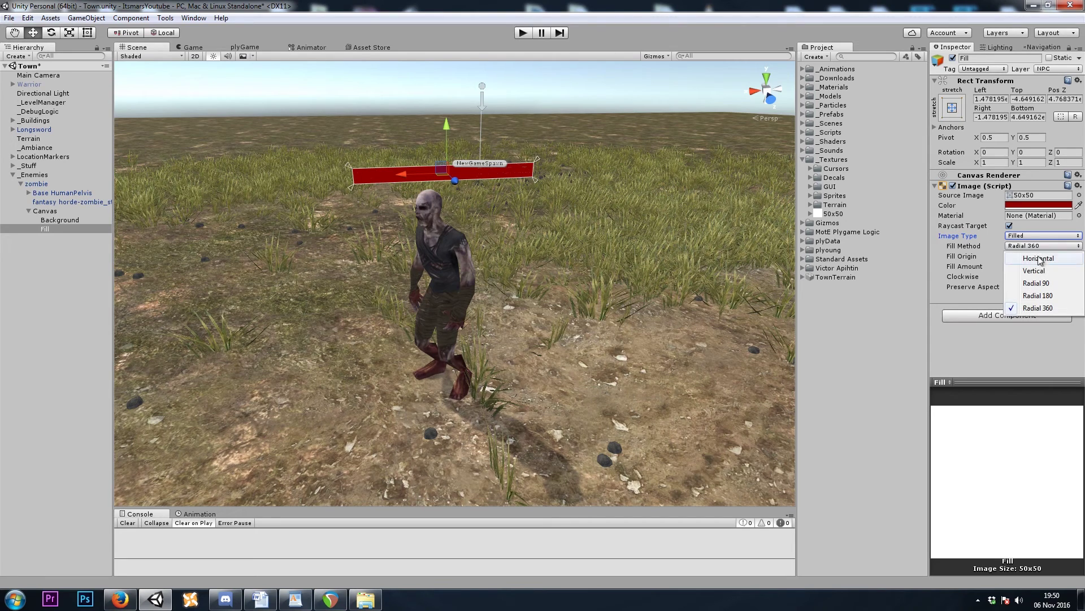
left_click(1026, 254)
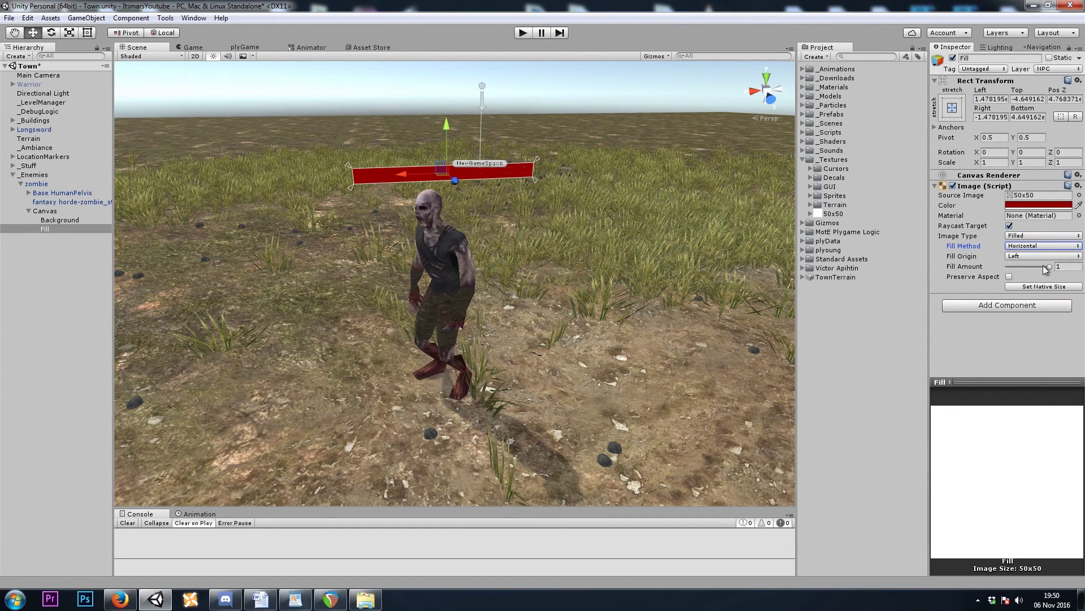
Test the health bar by lowering the Fill image's fill amount to about 0.63 and returning it to 1.
left_click_drag(1050, 268, 1036, 269)
left_click_drag(273, 297, 798, 279, "alt")
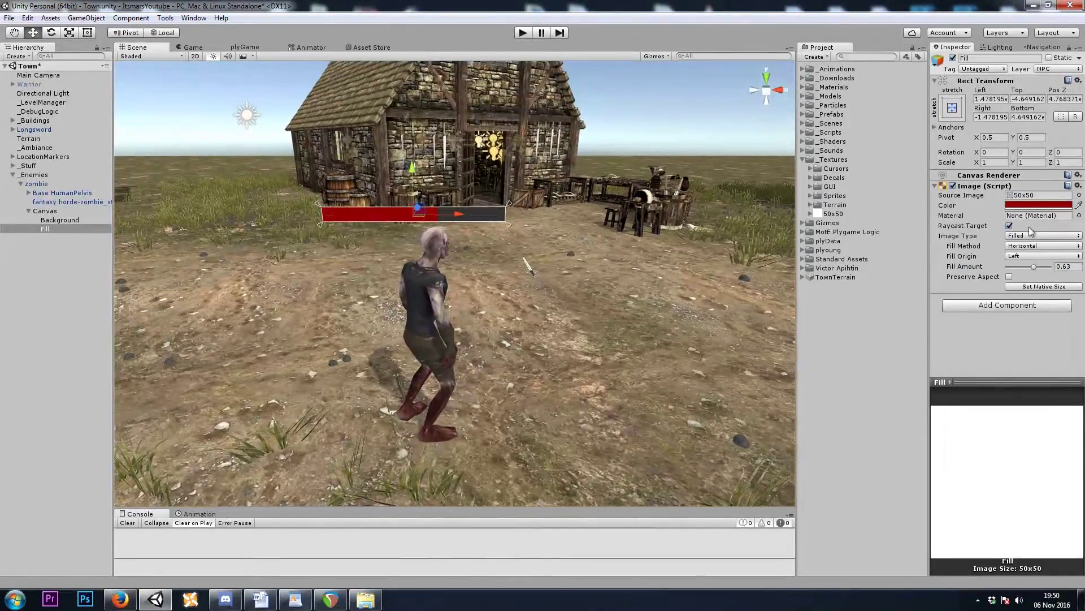
mouse_move(1040, 268)
left_mouse_down()
mouse_move(1056, 273)
mouse_move(1030, 272)
mouse_move(1042, 273)
left_mouse_up()
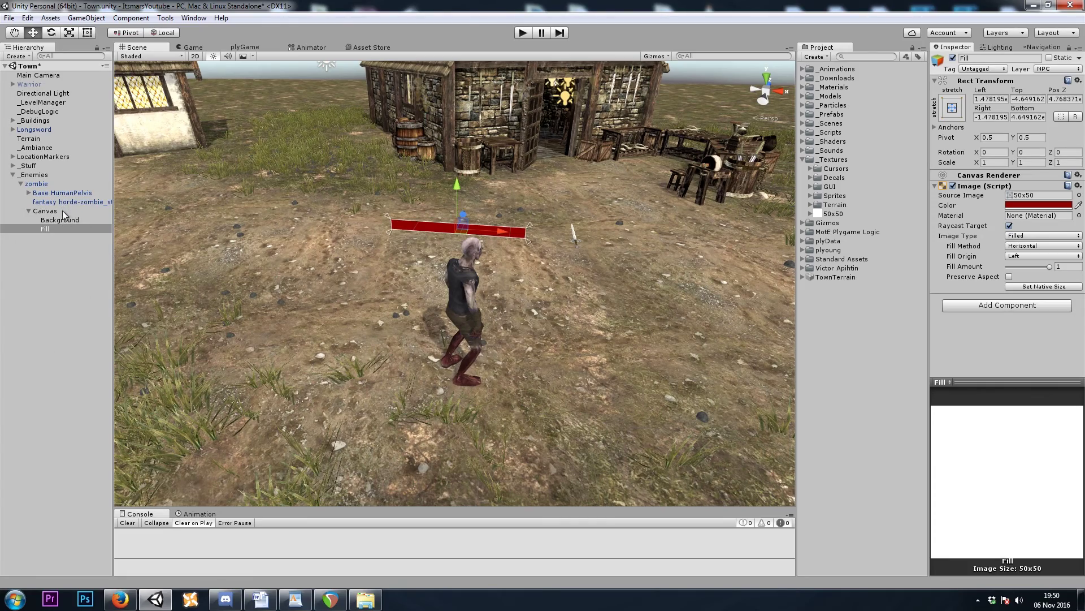
Attach the FaceCamera_Late script from the _Scripts folder to the zombie's canvas.
right_click_drag(508, 340, 495, 520)
left_click_drag(495, 523, 426, 259, "alt")
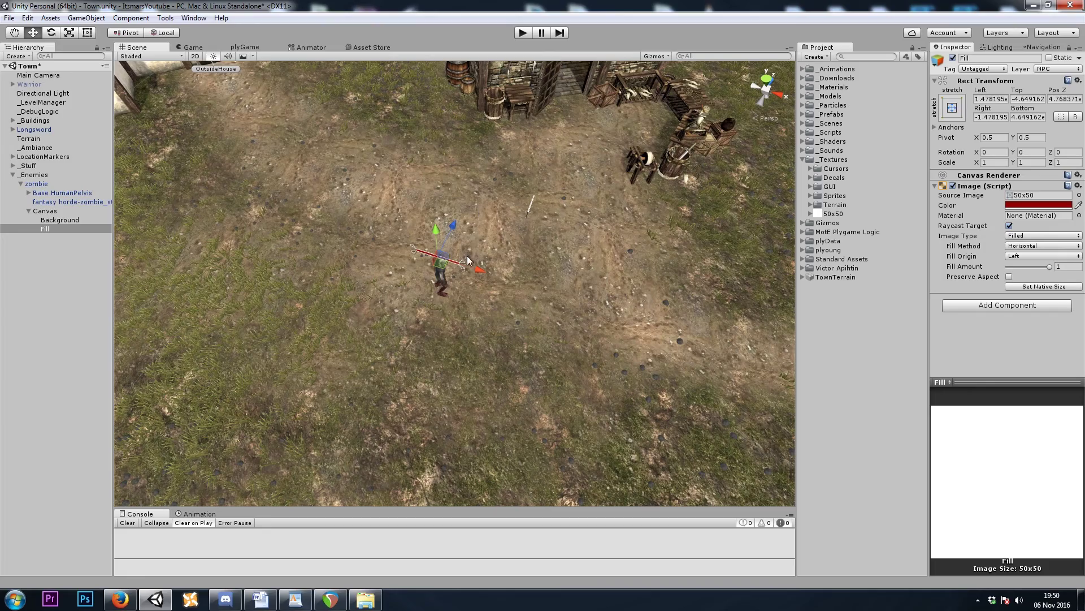
double_click(45, 210)
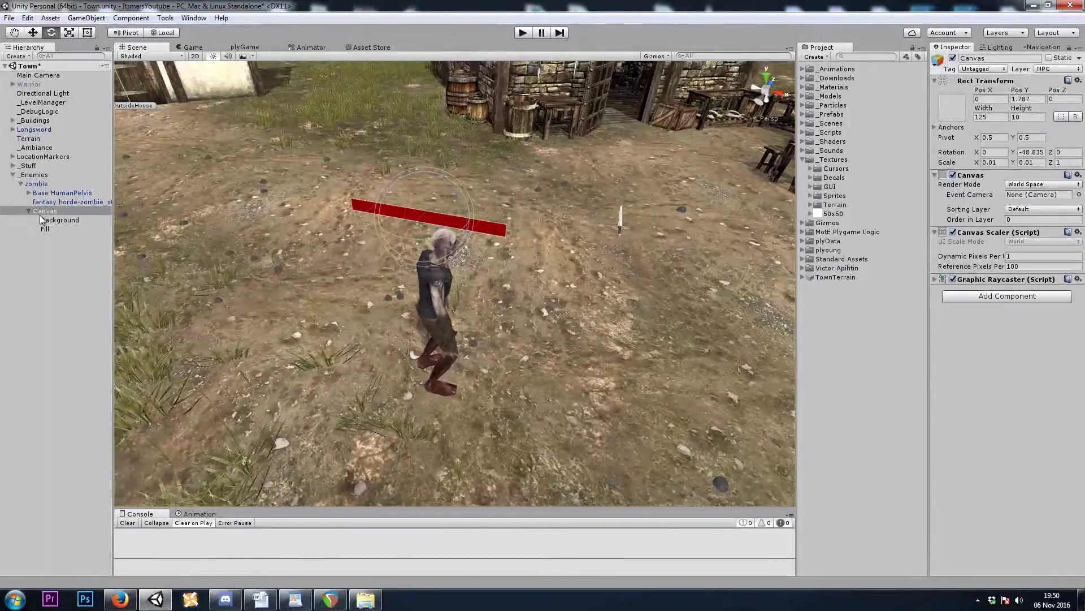
left_click(42, 213)
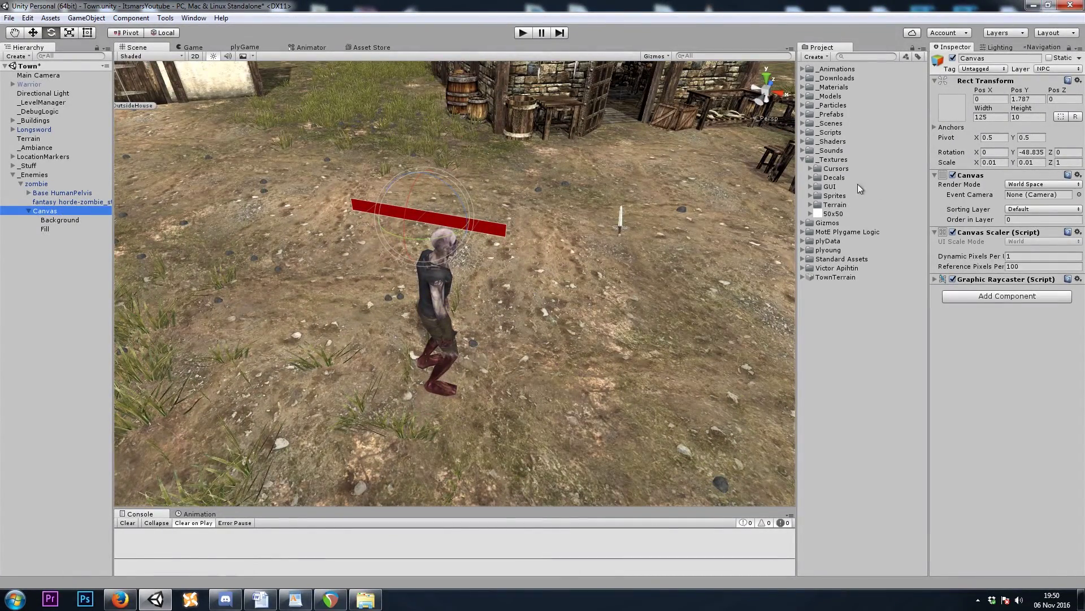
left_click(803, 160)
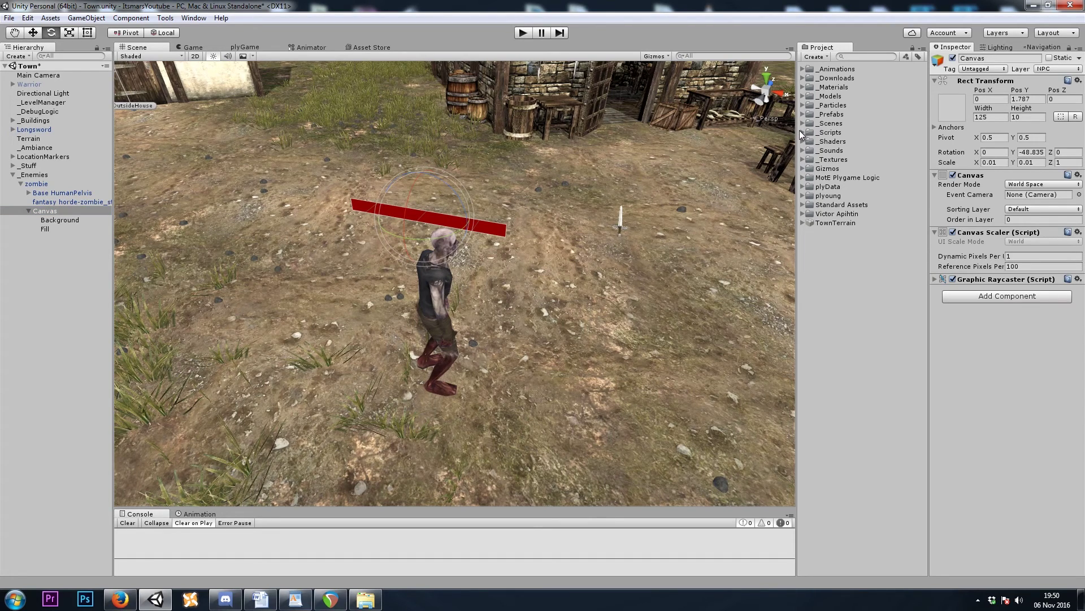
left_click(802, 132)
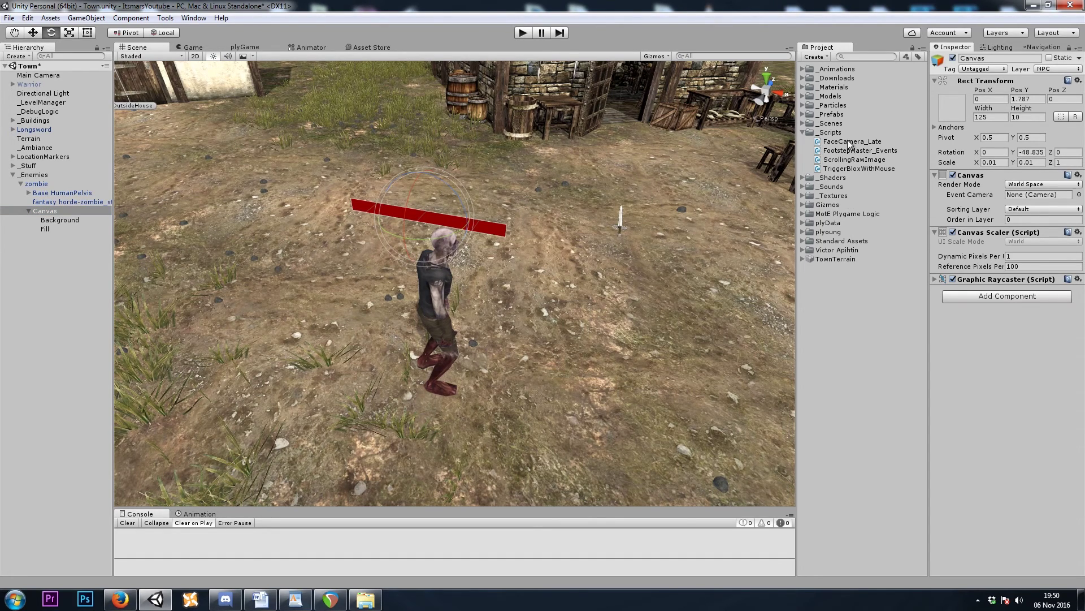
left_click_drag(845, 142, 1022, 321)
Search the components available for the canvas for "facing" and close the search without adding one.
left_click(1007, 338)
type("facing")
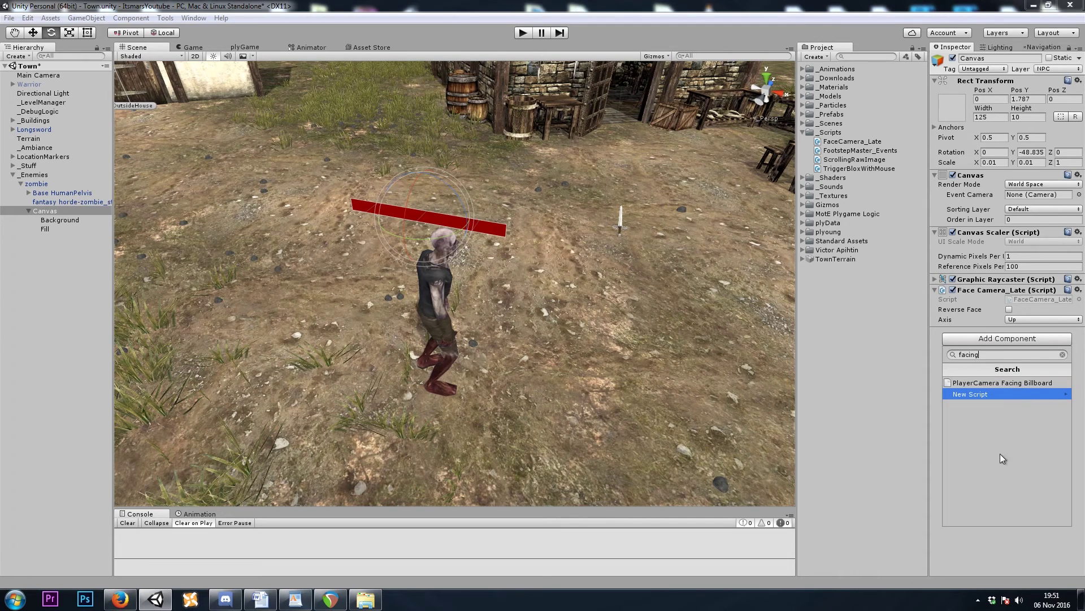
left_click(928, 545)
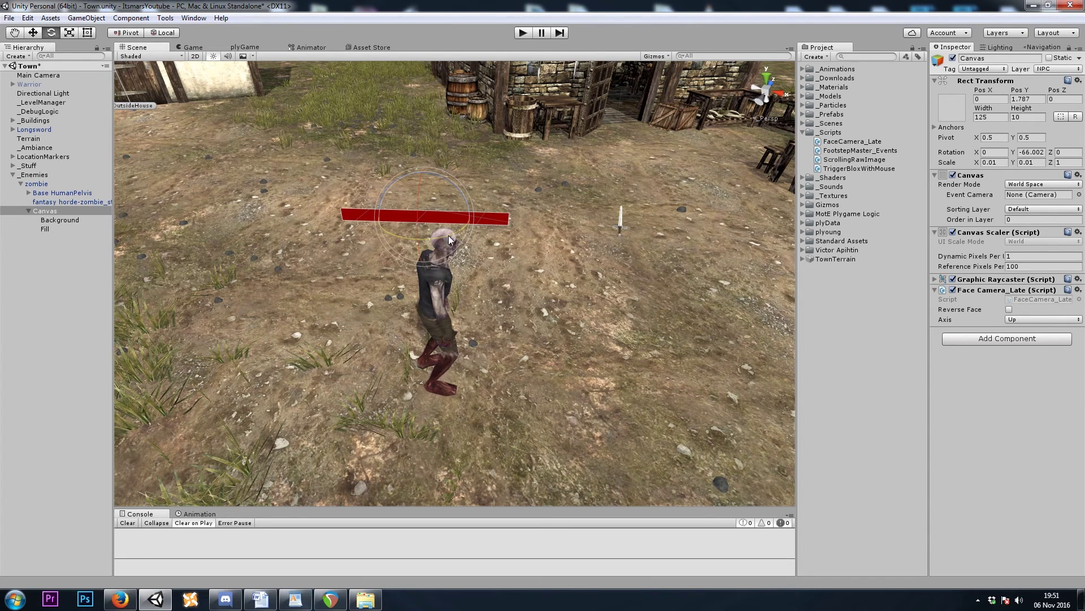
Rotate the canvas to about -74.5 degrees around Y and enable Reverse Face on its Face Camera_Late script.
mouse_move(444, 236)
left_mouse_down()
mouse_move(487, 230)
mouse_move(436, 250)
left_mouse_up()
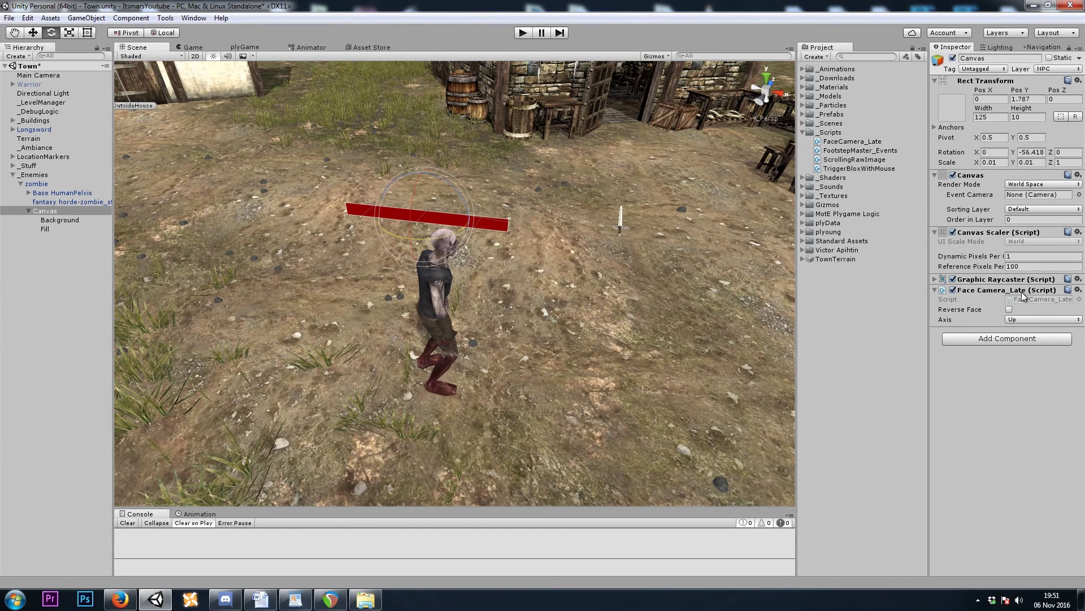
left_click_drag(432, 240, 459, 242)
right_click_drag(542, 292, 533, 281)
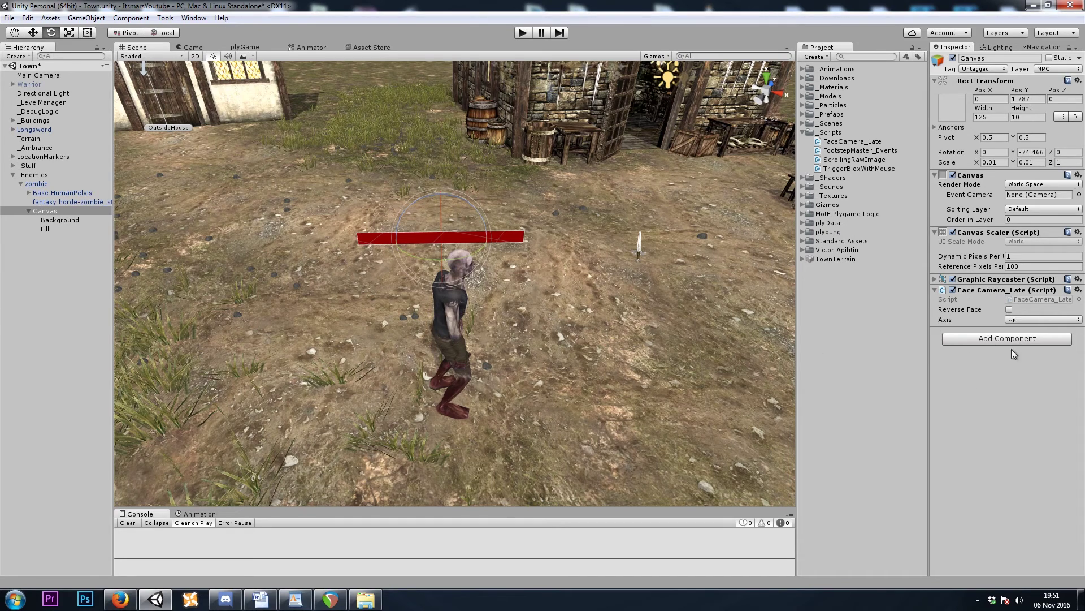
left_click(1010, 311)
Try the Fill image's fill amount at about 0.96 and restore it to 1.
left_click(45, 229)
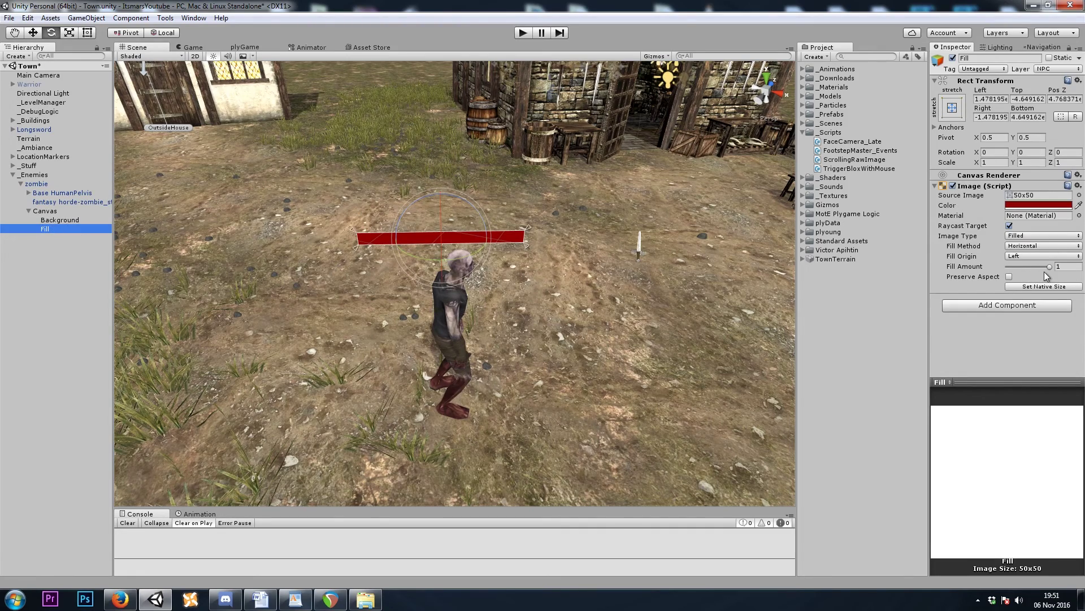
mouse_move(1043, 267)
left_mouse_down()
mouse_move(1030, 266)
mouse_move(1049, 266)
left_mouse_up()
right_click_drag(573, 403, 441, 354)
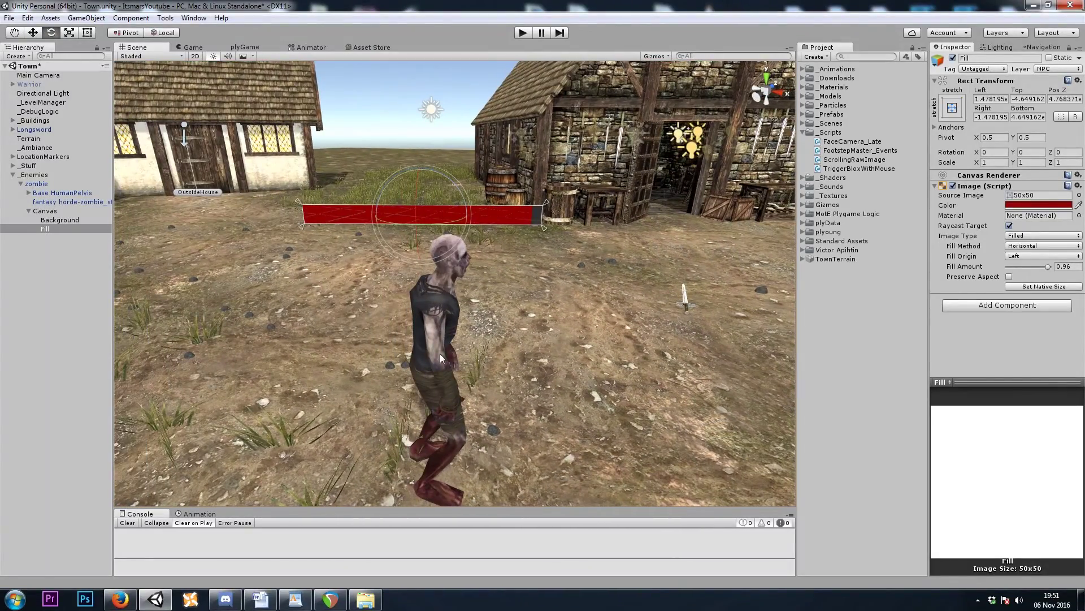
left_click(48, 211)
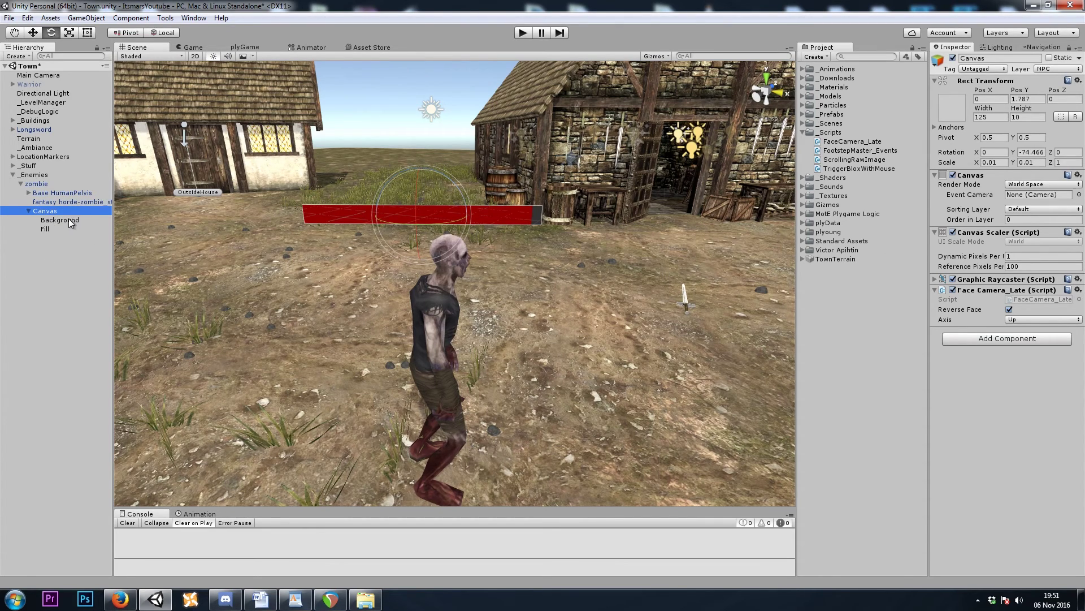
left_click(67, 220)
left_click(77, 230)
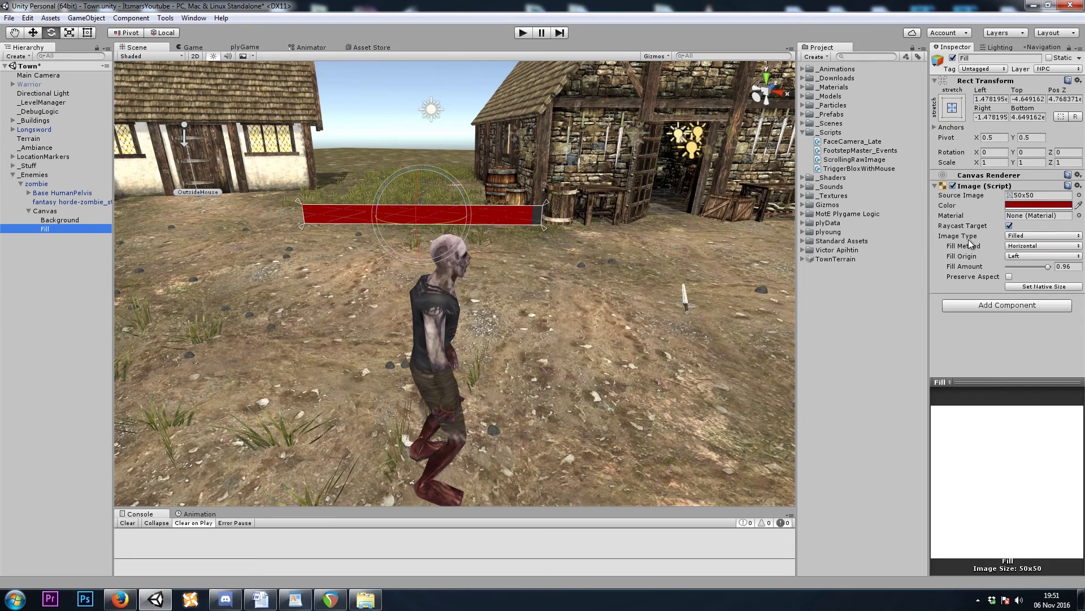
left_click(1050, 266)
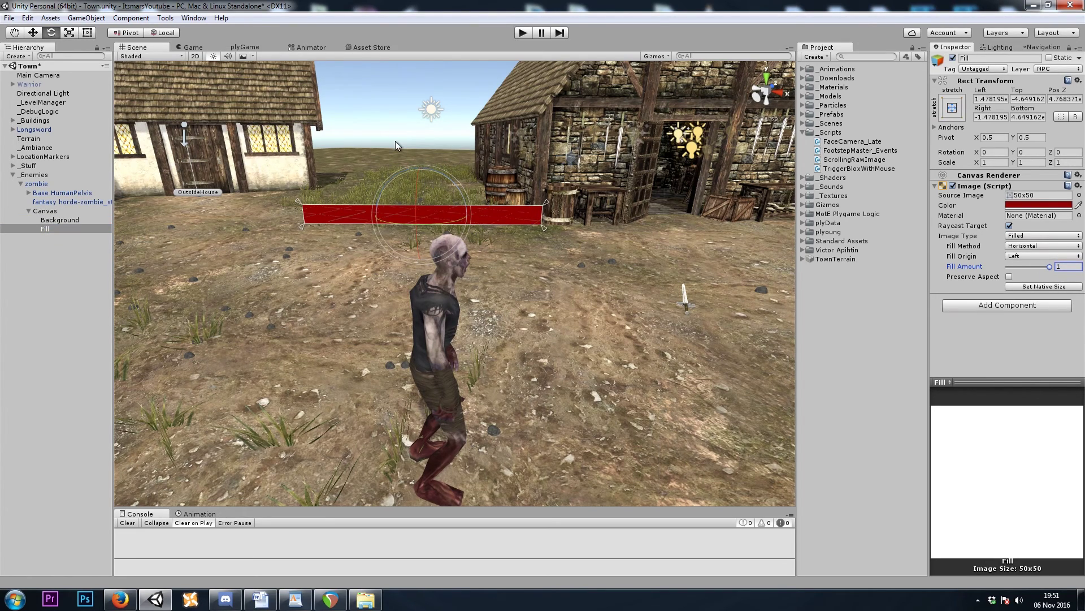
Add a Ply Blox script component to the canvas and open it in the plyBlox editor.
left_click(54, 211)
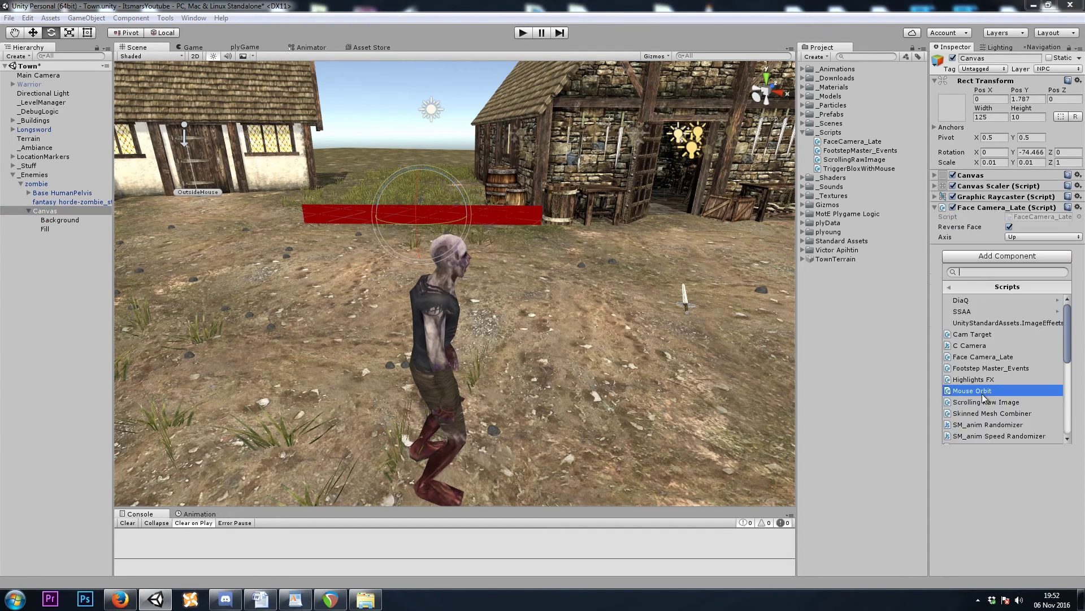
left_click(991, 287)
left_click(991, 413)
left_click(988, 359)
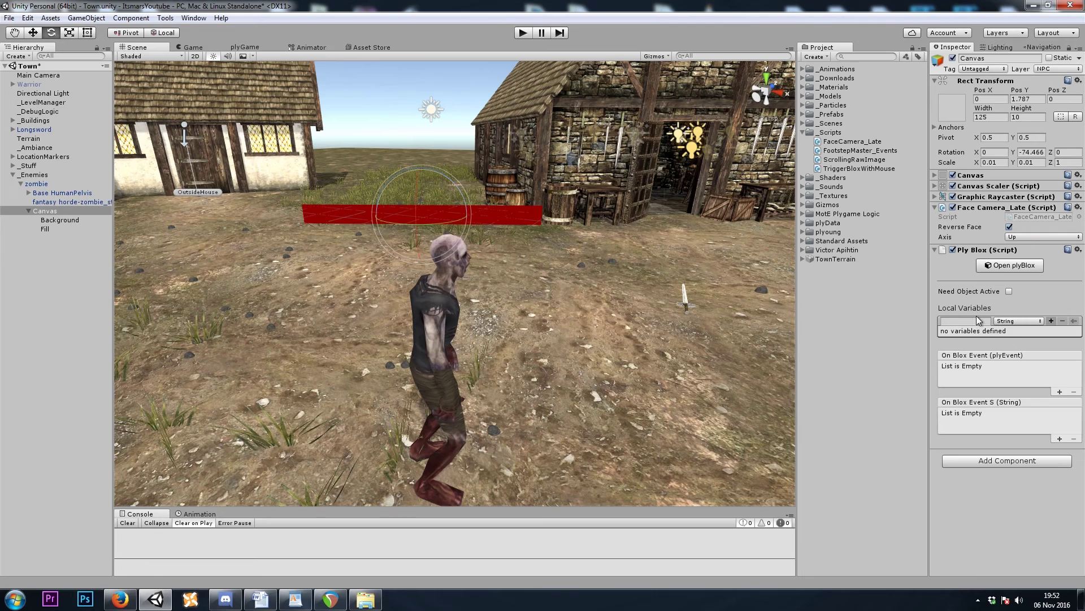
left_click(1006, 265)
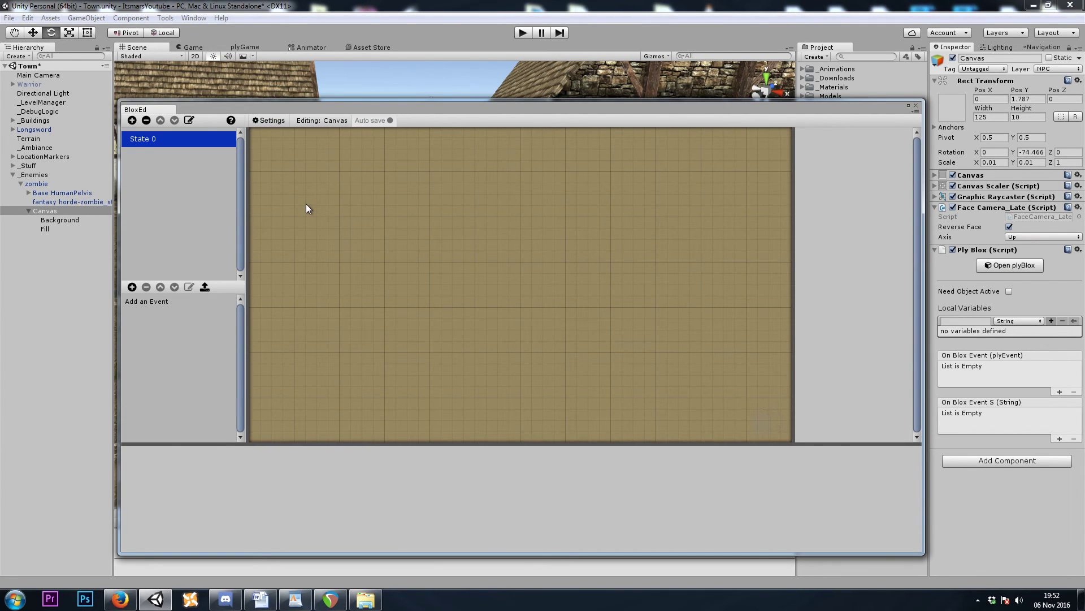
Add the plyRPG attribute event On HP Change to State 0 of the canvas's Blox.
left_click(132, 287)
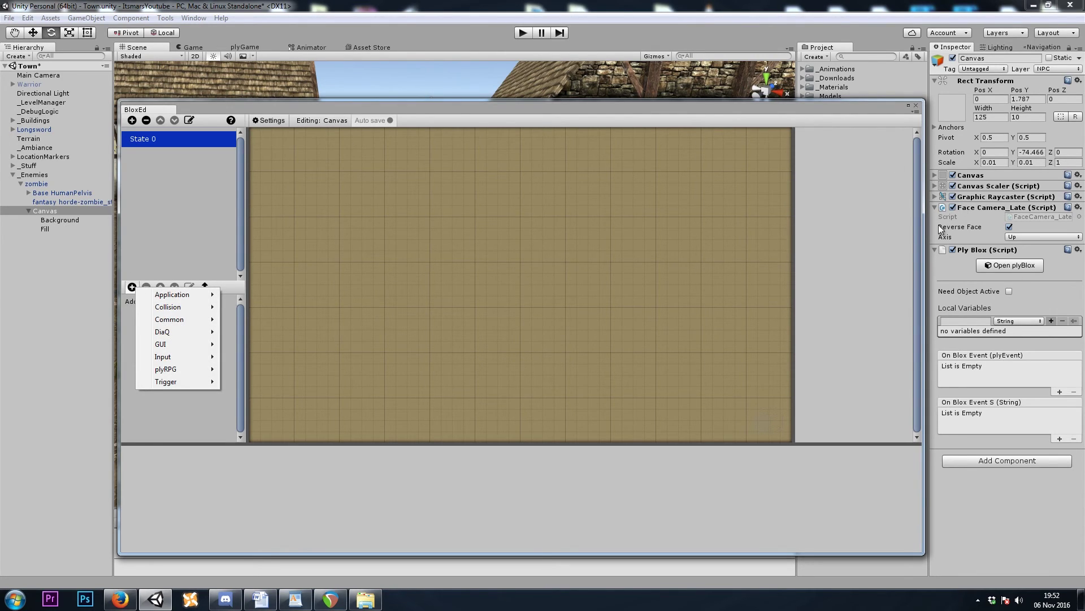
left_click(57, 229)
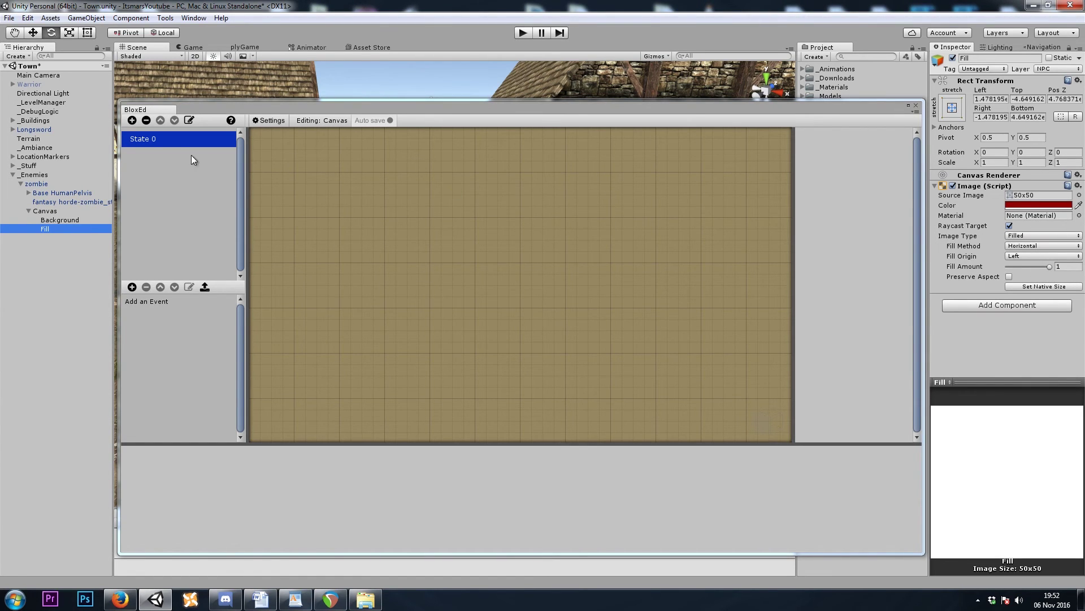
left_click(132, 286)
mouse_move(170, 320)
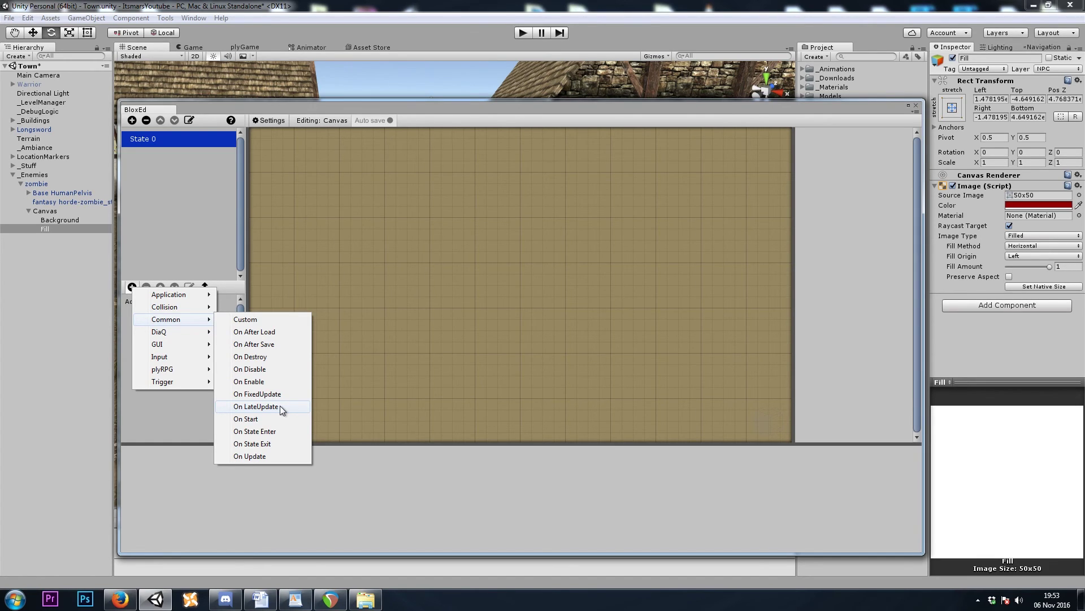
mouse_move(176, 372)
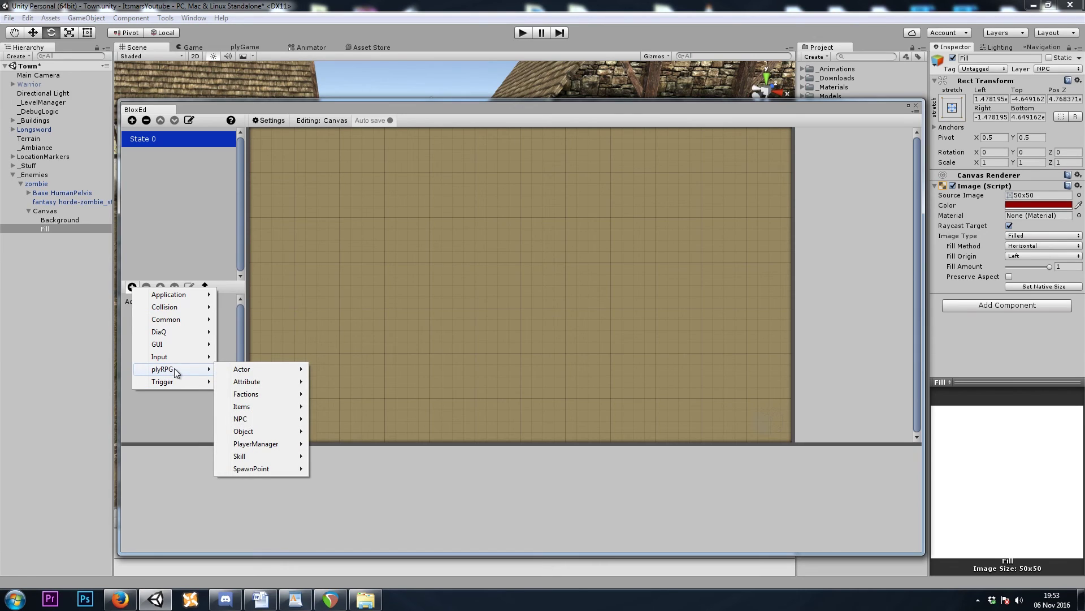
mouse_move(286, 382)
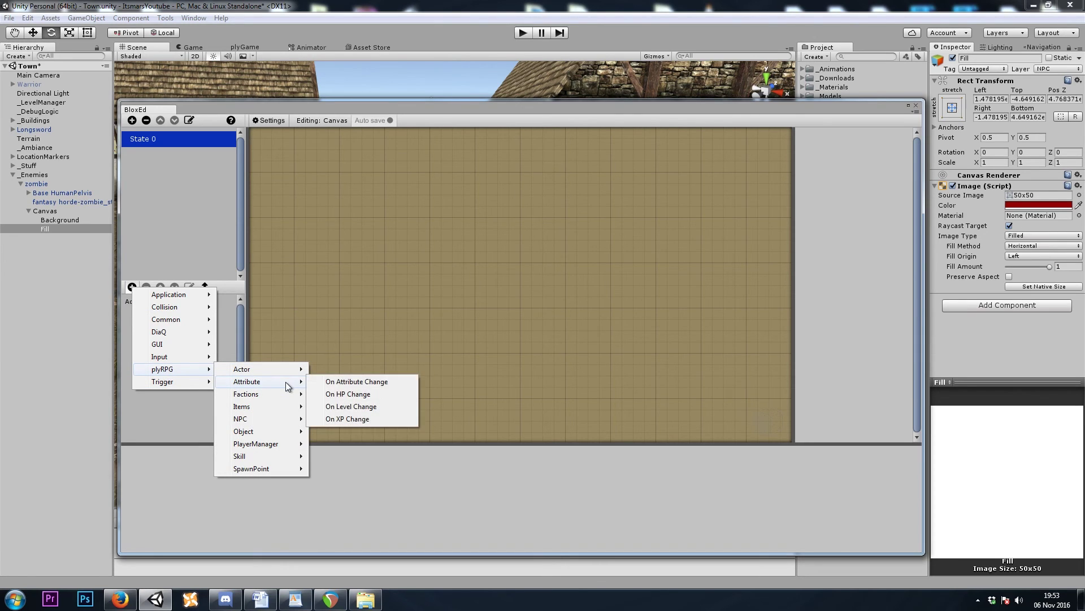
left_click(389, 396)
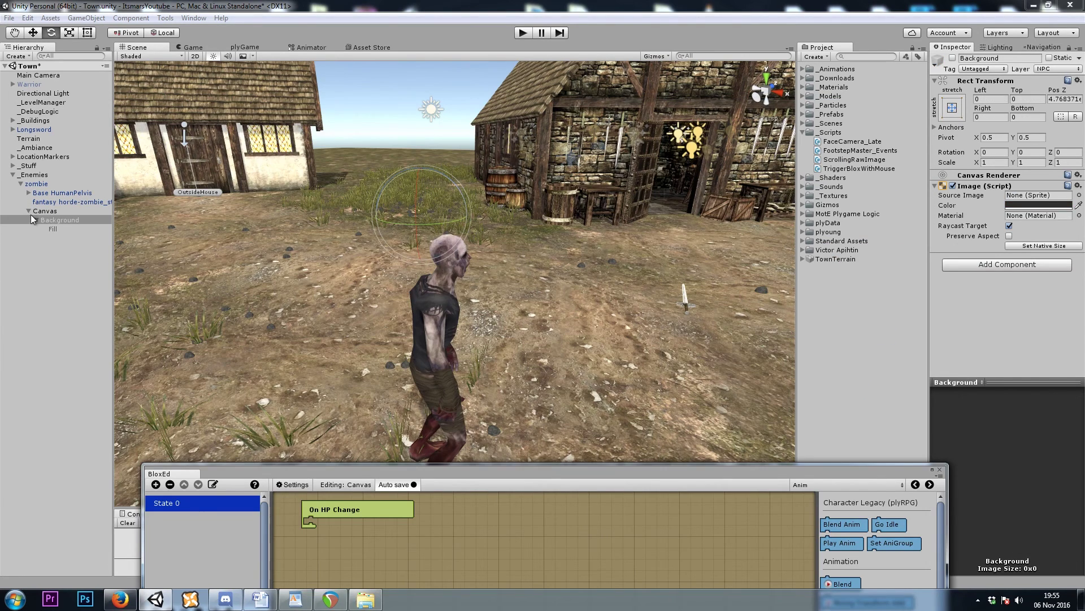
Toggle the Background image's active state on and off to preview showing and hiding the health bar above the zombie.
left_click(32, 219)
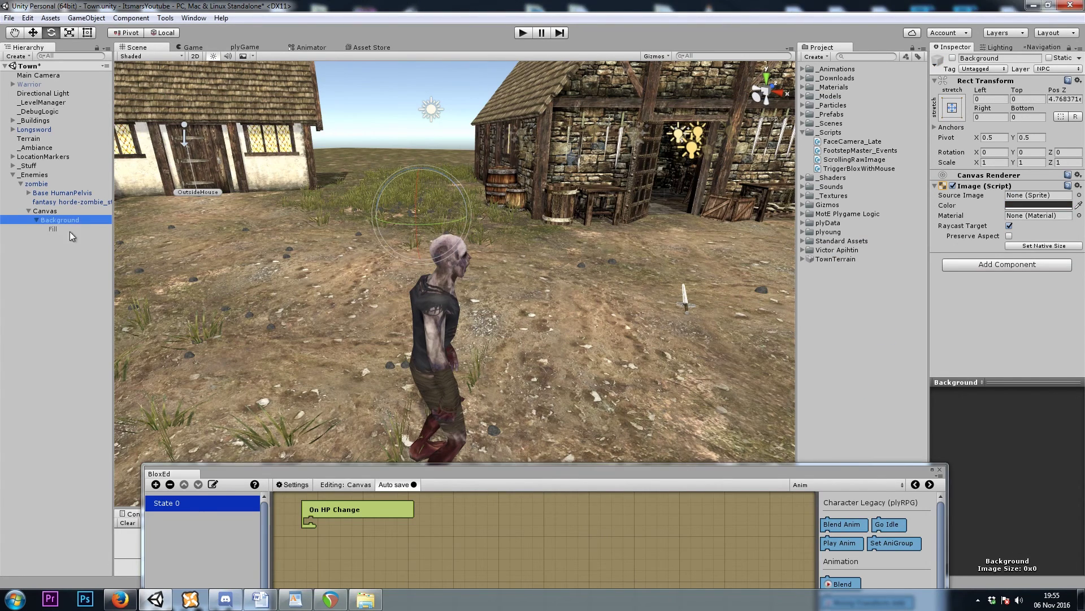
left_click_drag(565, 227, 547, 237, "alt")
scroll(547, 237, "down", 5)
key("alt+shift+a")
key("alt+shift+a")
key("alt+shift+a")
key("alt+shift+a")
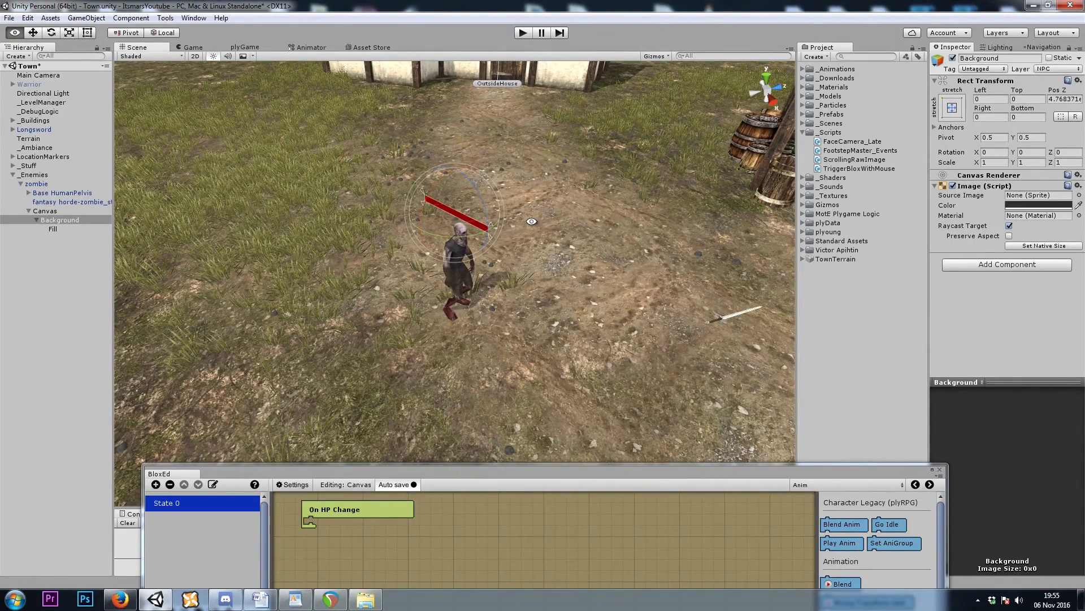
Move the BloxEd window up over the scene so the whole editor is accessible.
left_click(458, 474)
left_click_drag(458, 474, 442, 166)
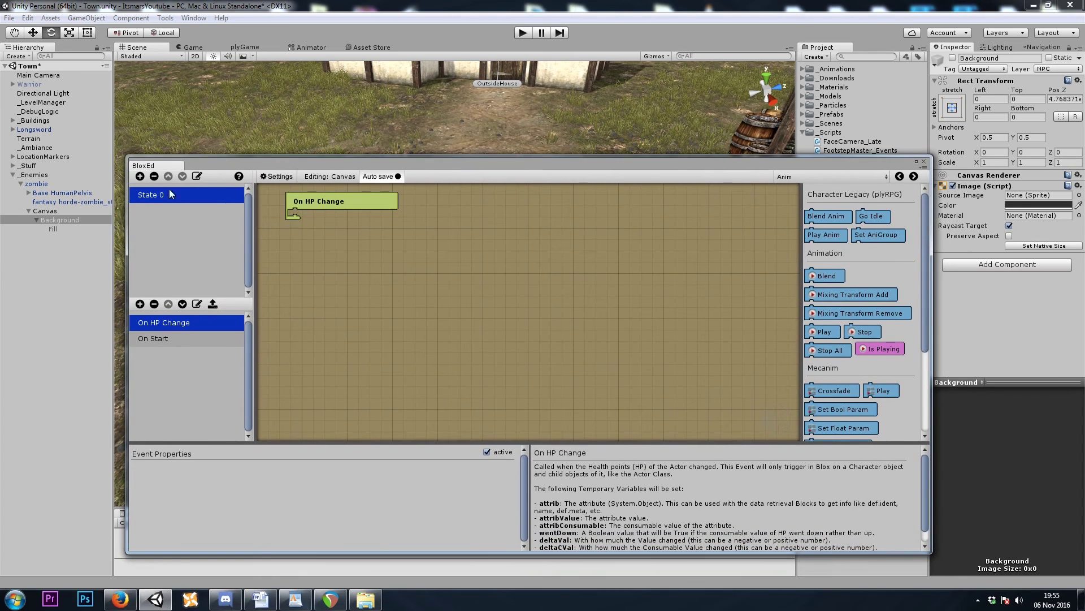
Add a Set Property Value block from the Common category to the On HP Change event.
left_click_drag(172, 148, 346, 25, "alt")
left_click_drag(325, 170, 324, 106)
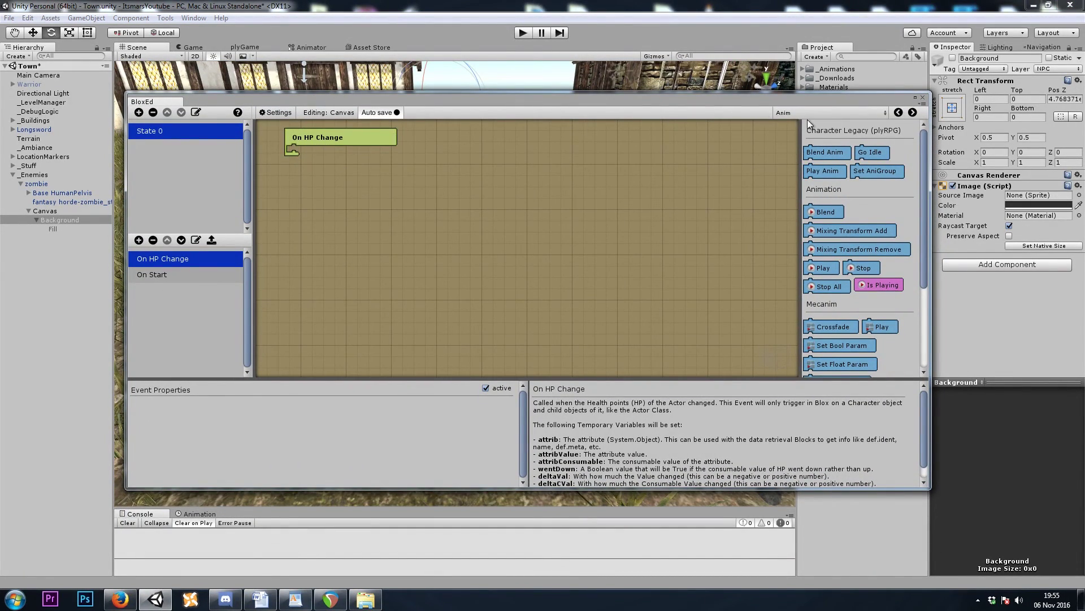
left_click(829, 113)
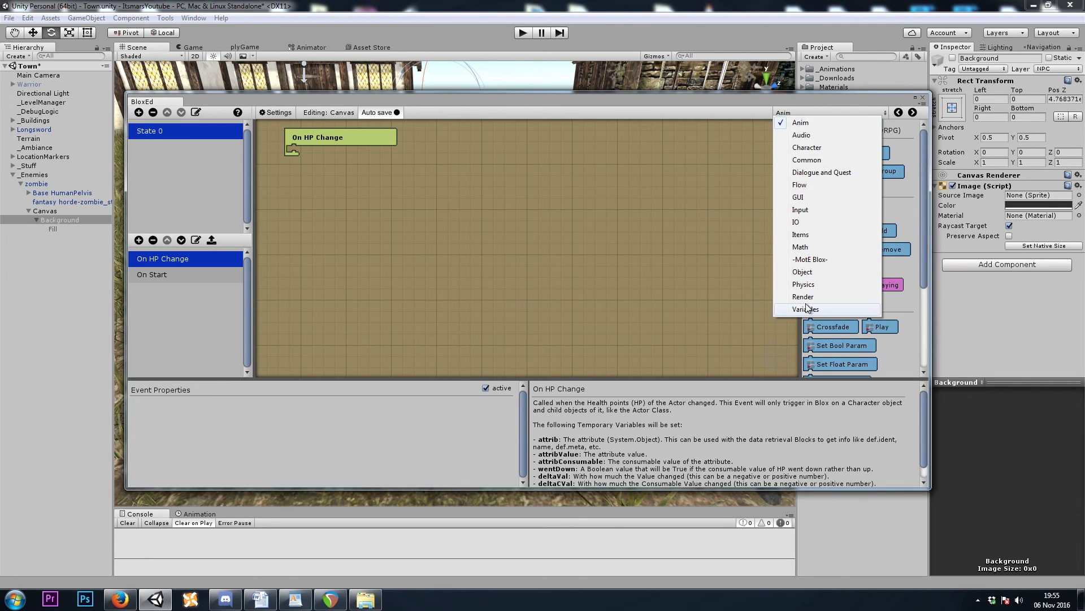
left_click(817, 162)
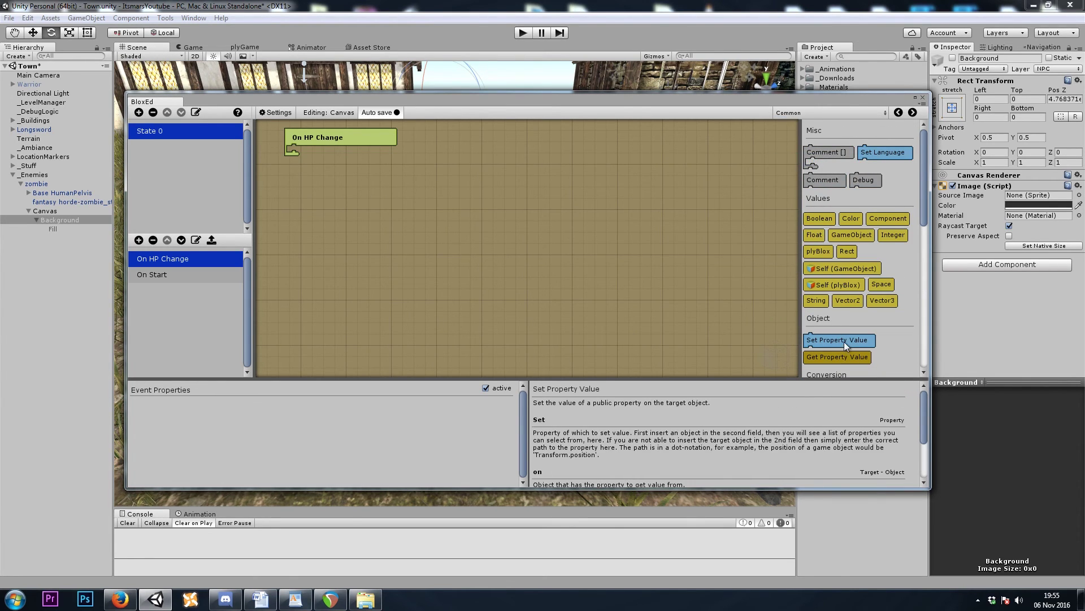
left_click_drag(843, 340, 300, 146)
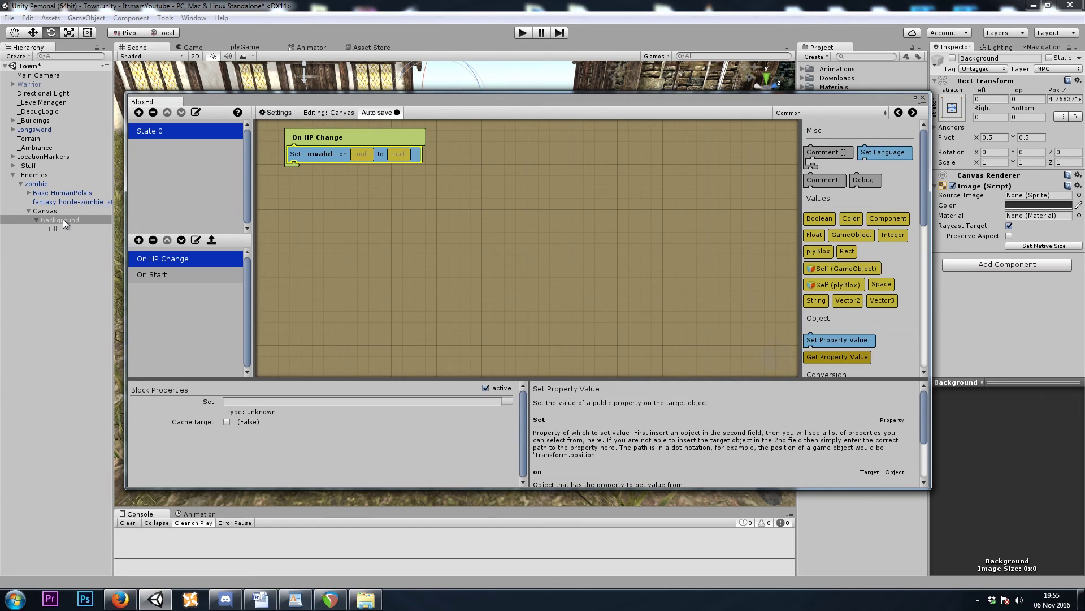
Insert an EnDisable GameObject block above the Set block, with state Enable and the Background object as its target.
left_click(57, 259)
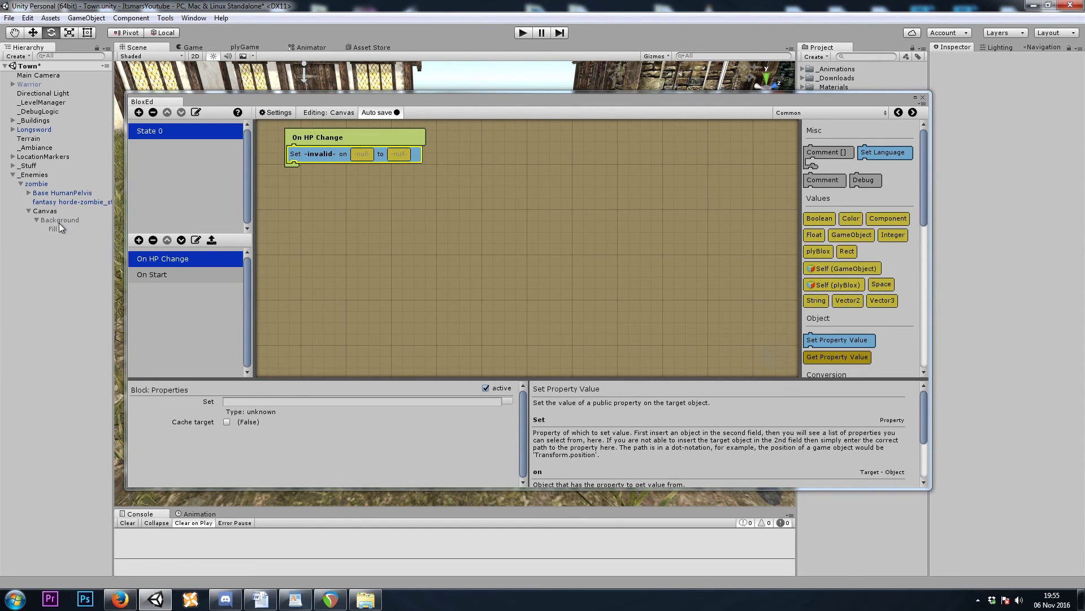
left_click(799, 115)
left_click(848, 272)
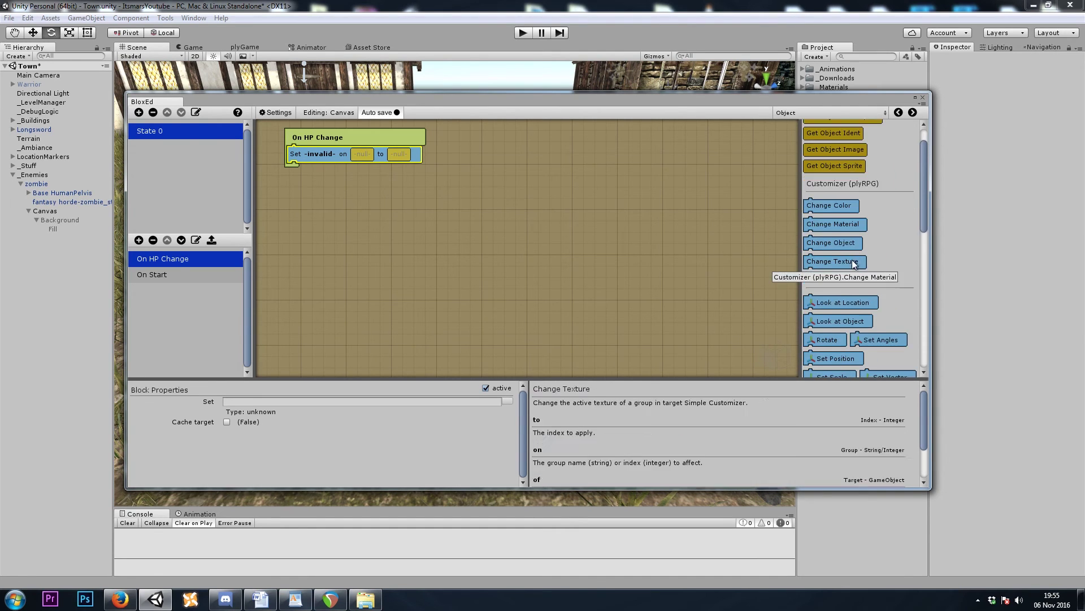
scroll(856, 280, "down", 3)
scroll(861, 305, "down", 3)
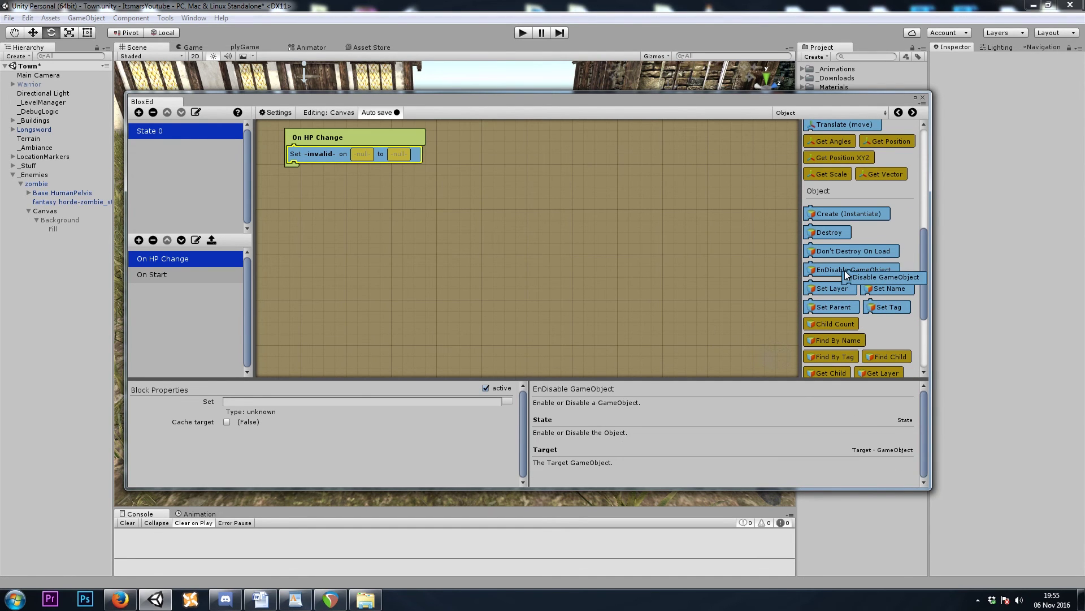
left_click_drag(844, 270, 338, 154)
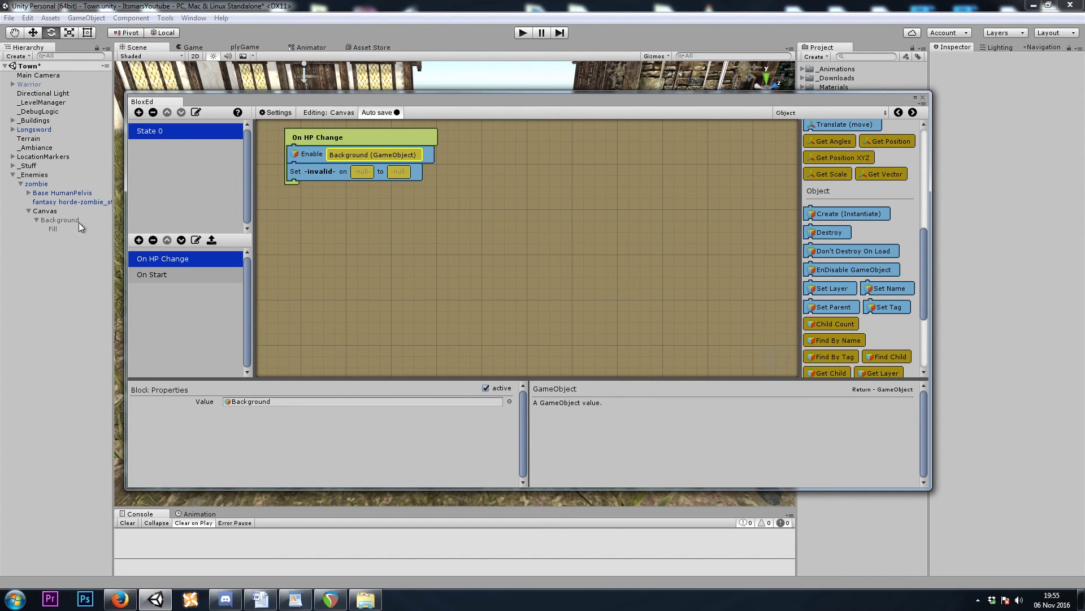
left_click(311, 155)
Make the Set Property Value block target the Fill object's Image.fillAmount property.
left_click(320, 172)
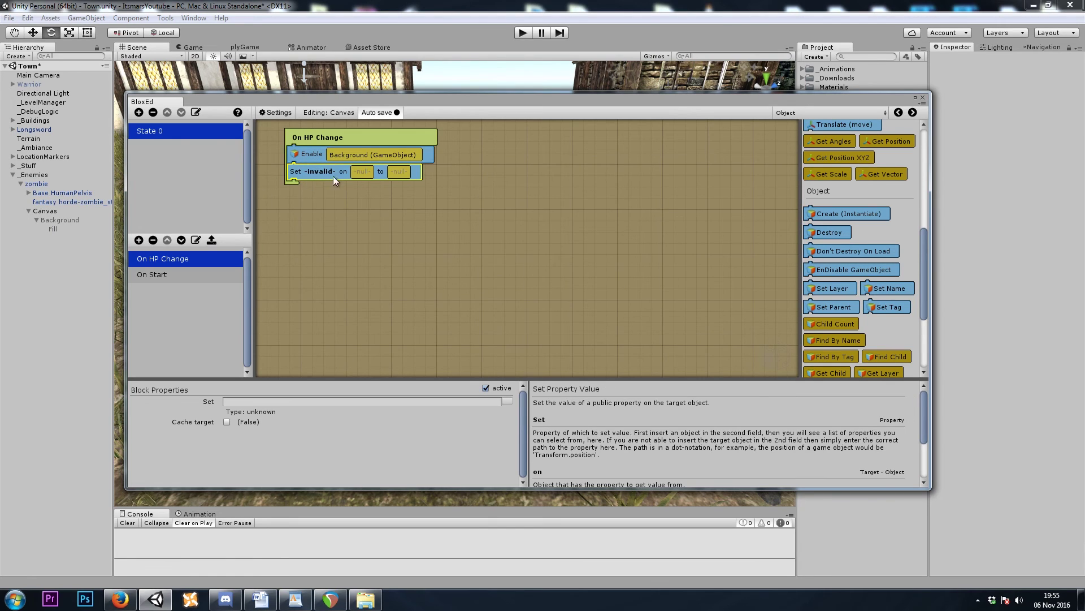
left_click_drag(53, 227, 355, 172)
left_click(506, 401)
mouse_move(557, 497)
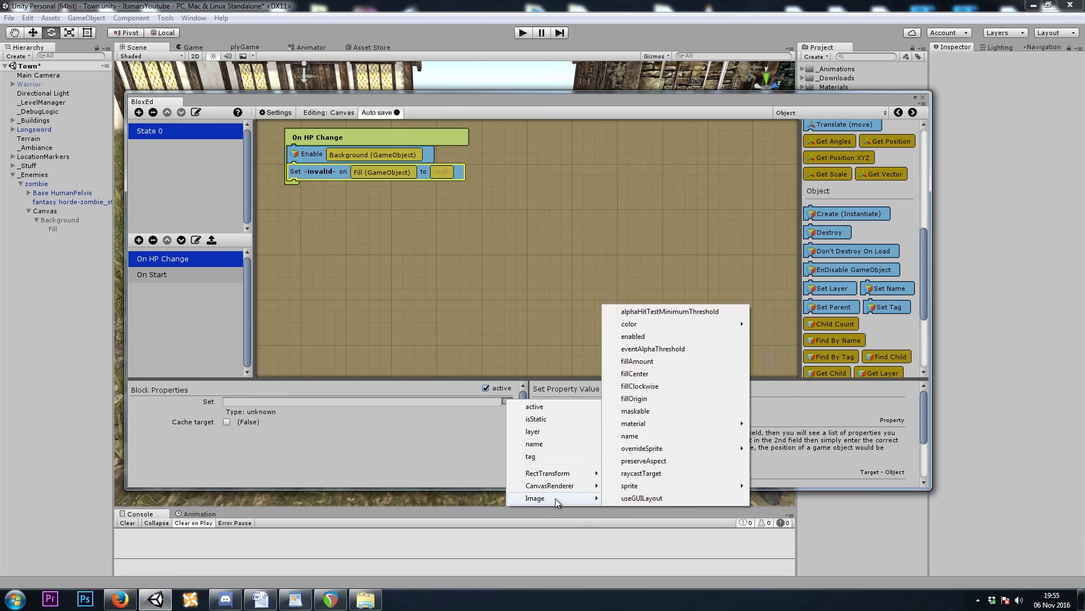
left_click(643, 362)
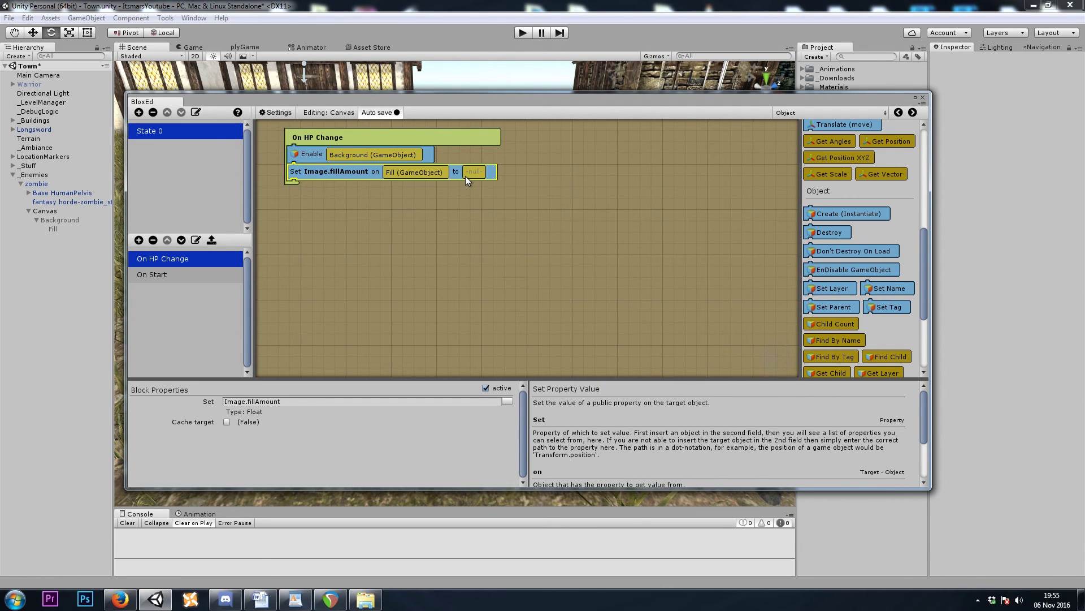
Insert a Float: A / B math block as the value for Fill's Image.fillAmount.
left_click(809, 111)
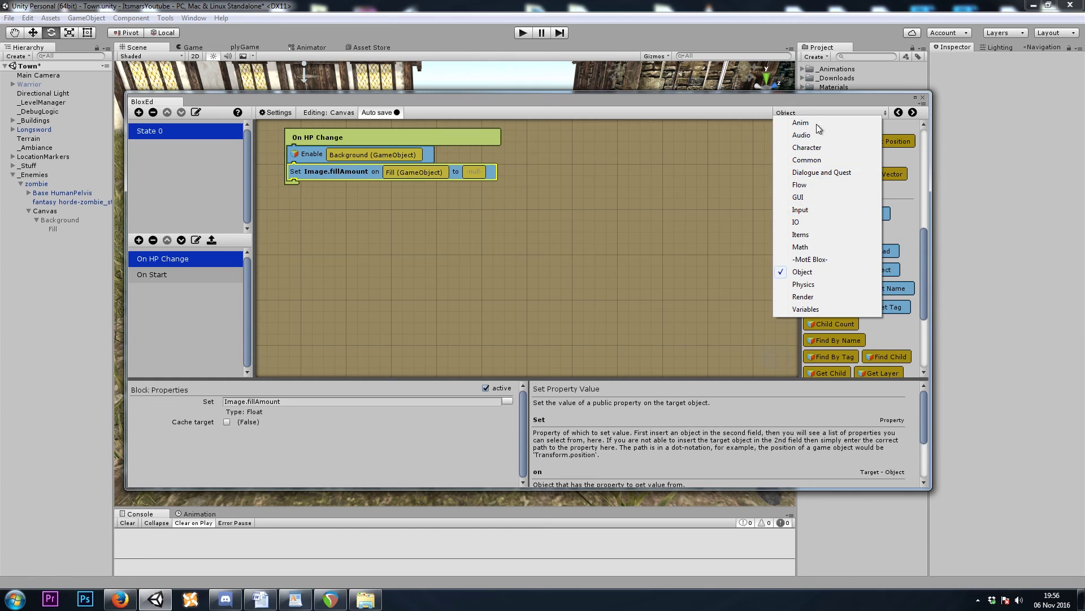
left_click(810, 247)
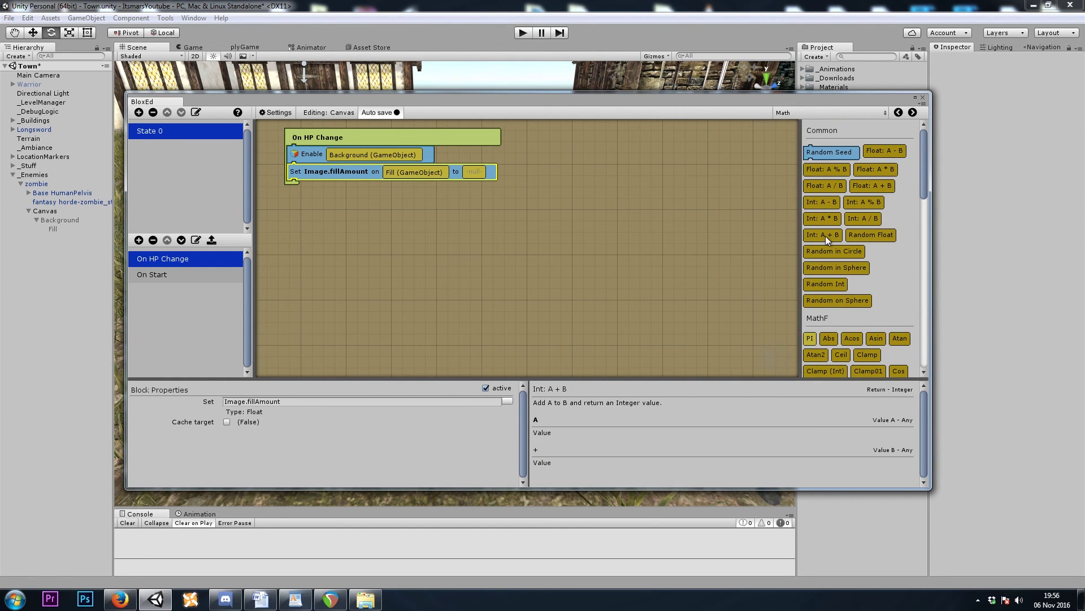
left_click_drag(833, 183, 476, 175)
Put a Get Attribute block in the division's first operand, reading the Consumable Value of the Health attribute.
left_click(801, 115)
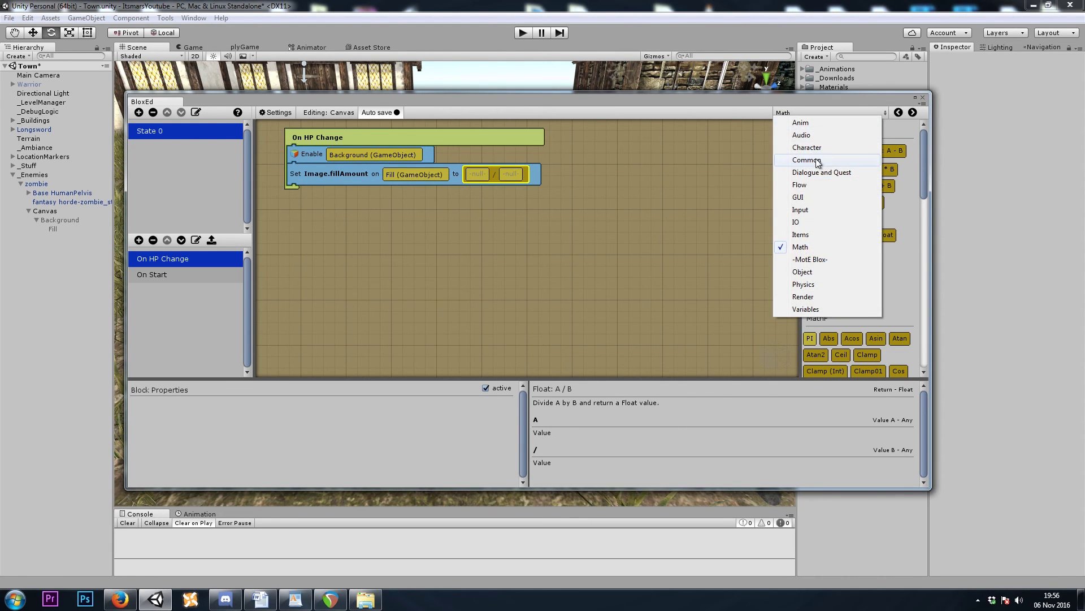
left_click(806, 147)
scroll(882, 283, "down", 5)
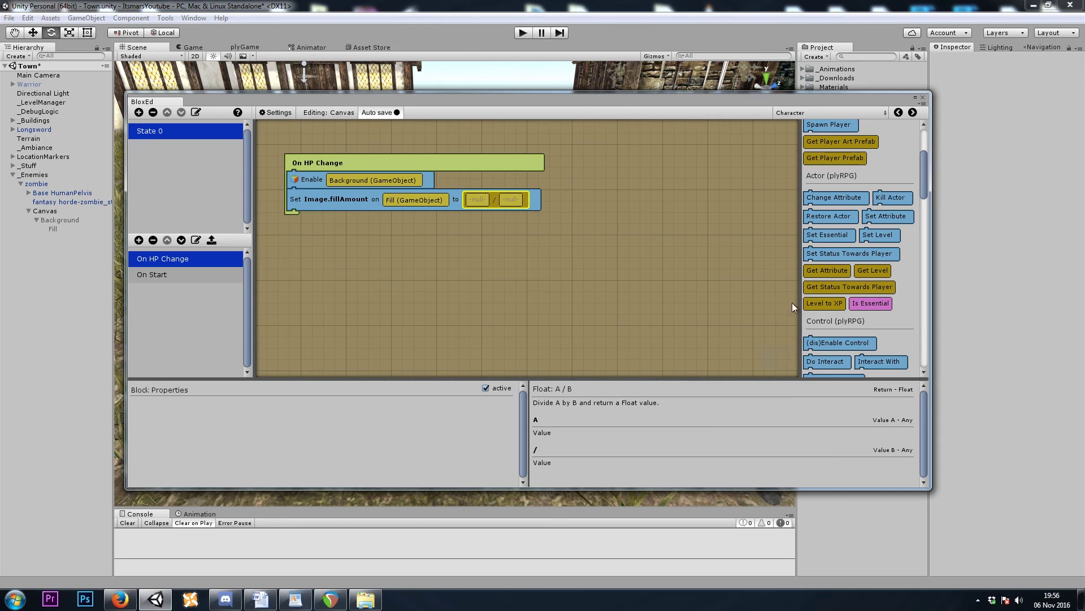
left_click_drag(826, 270, 480, 202)
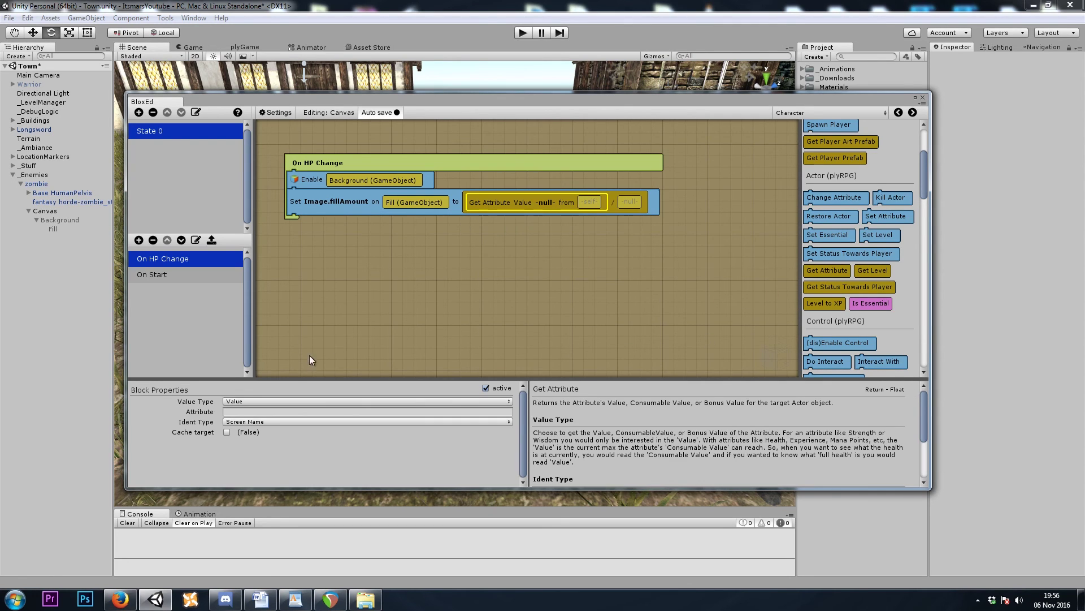
left_click(270, 401)
left_click(256, 426)
left_click(252, 412)
type("Health")
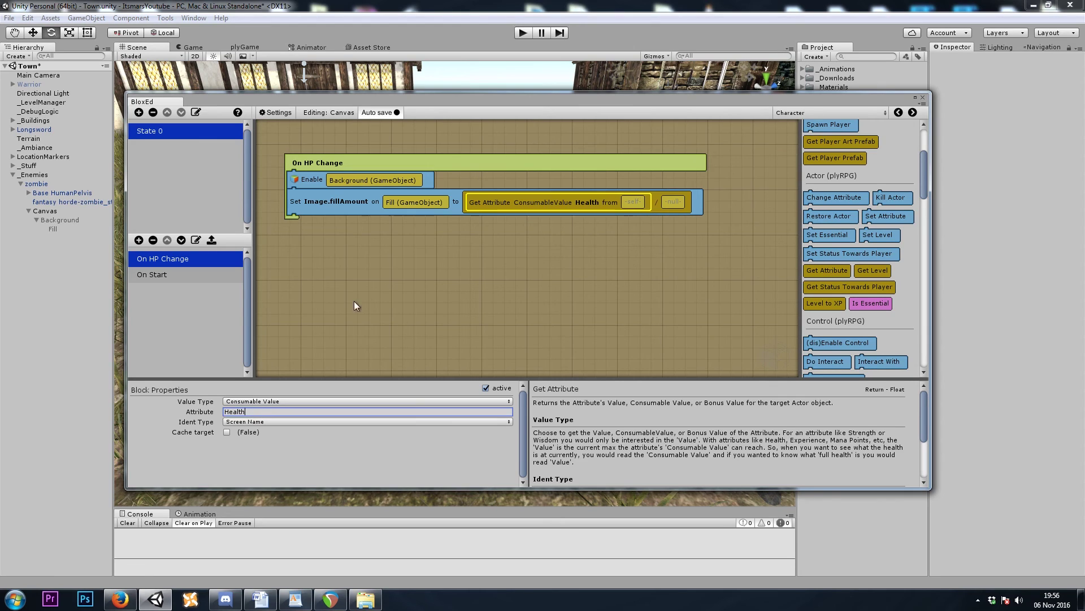
Copy the Get Attribute block into the division's second operand and set its value type to Value.
left_click(520, 208)
key("ctrl+v")
middle_click_drag(671, 279, 458, 299)
left_click(262, 402)
left_click(253, 413)
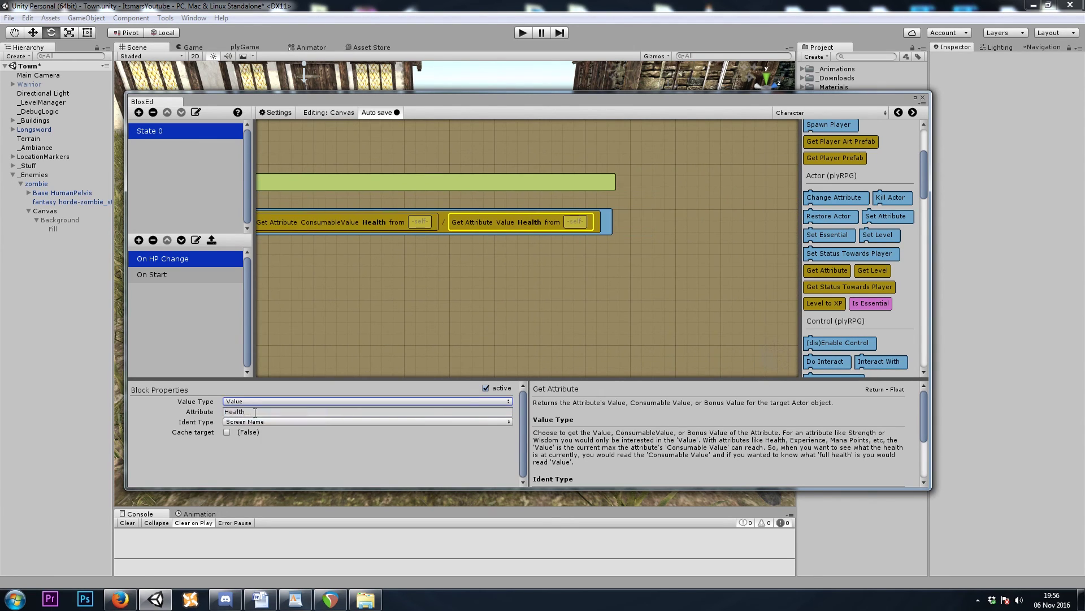
Assign the zombie object as the source of both Get Attribute blocks in the division.
middle_click_drag(341, 317, 529, 312)
left_click(591, 217)
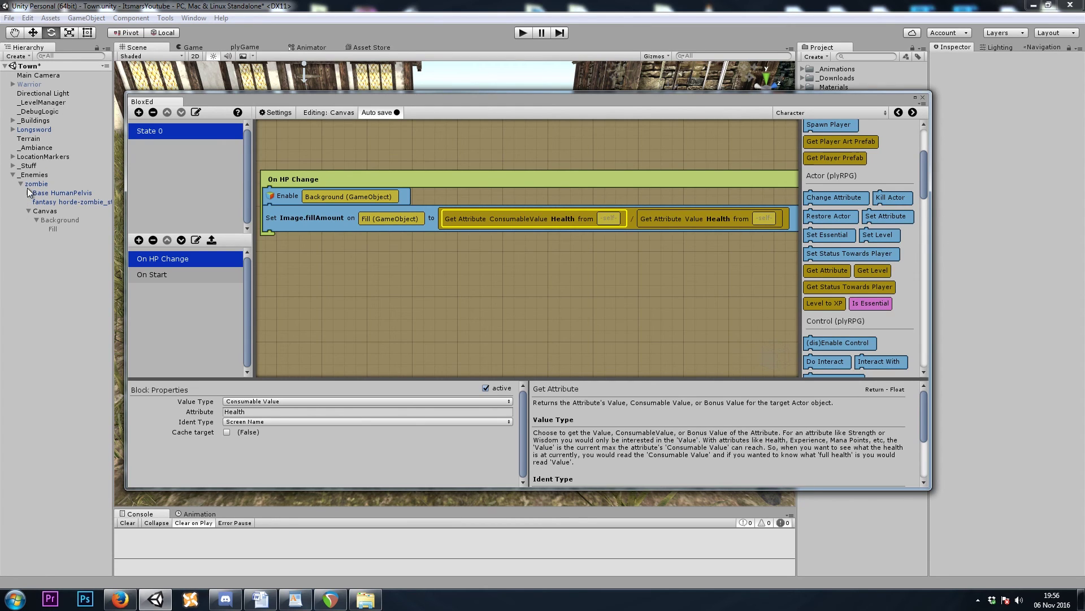
left_click_drag(42, 185, 608, 218)
middle_click_drag(599, 327, 412, 200)
left_click_drag(411, 200, 589, 200, "ctrl")
middle_click_drag(349, 294, 537, 311)
middle_click_drag(537, 311, 605, 295)
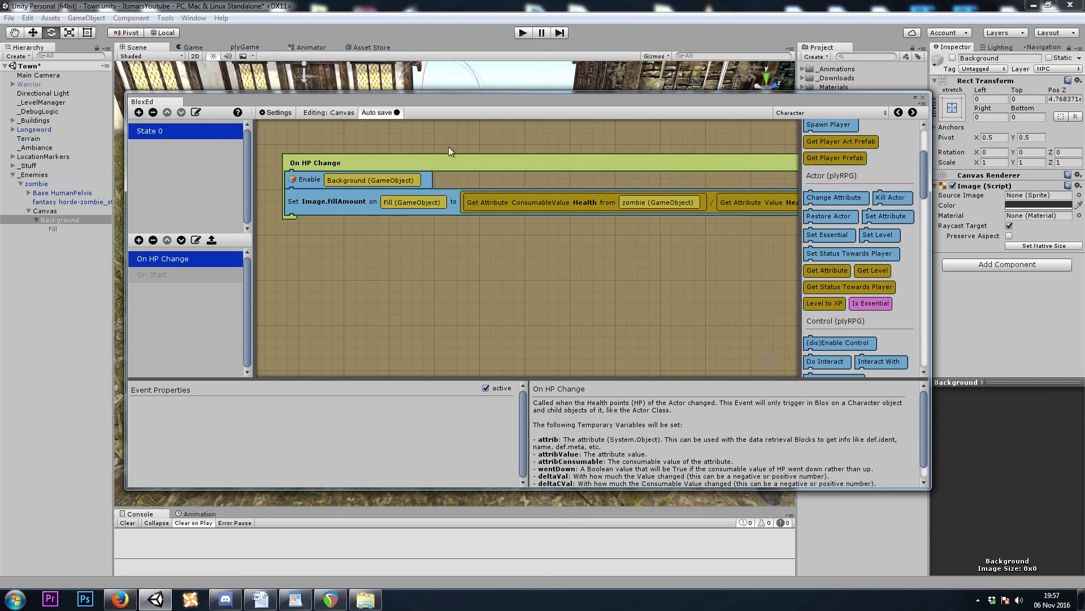
Add an If block at the start of On HP Change with an a > b comparison as its condition.
left_click(823, 113)
left_click(809, 188)
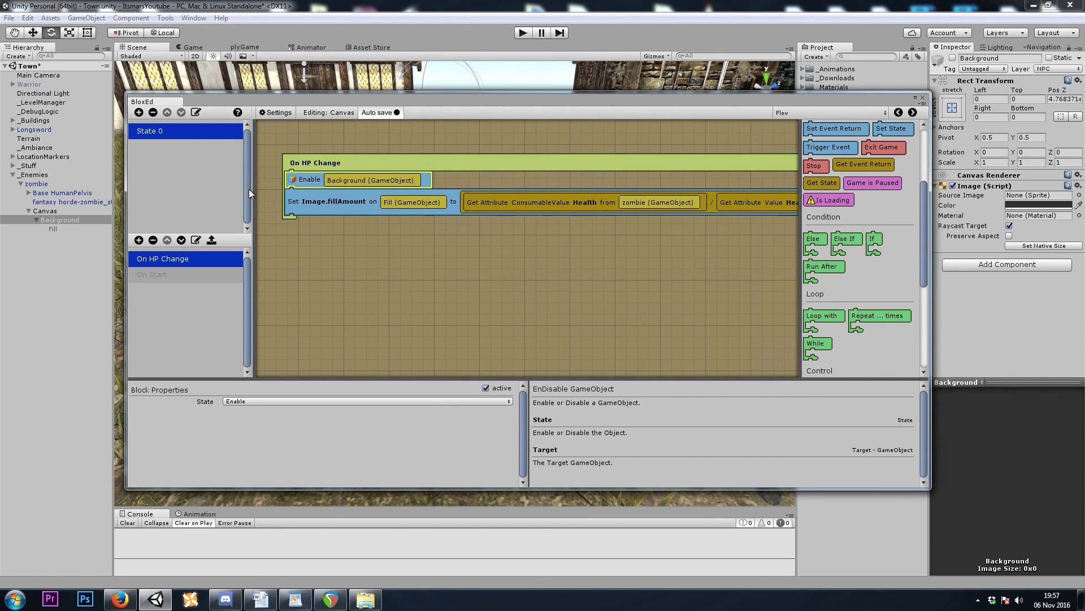
left_click(83, 220)
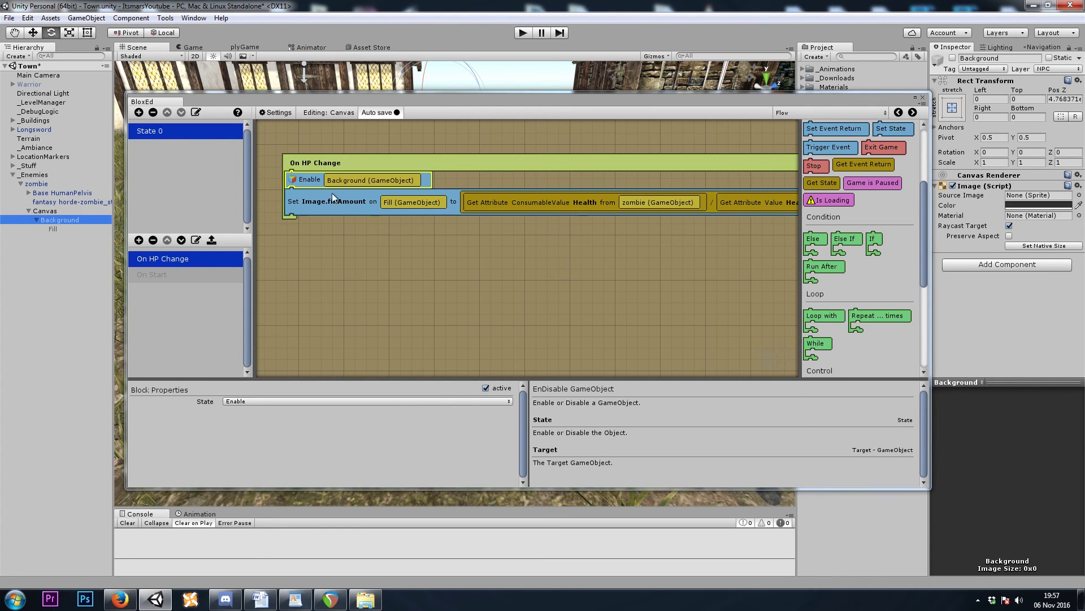
left_click_drag(872, 238, 311, 172)
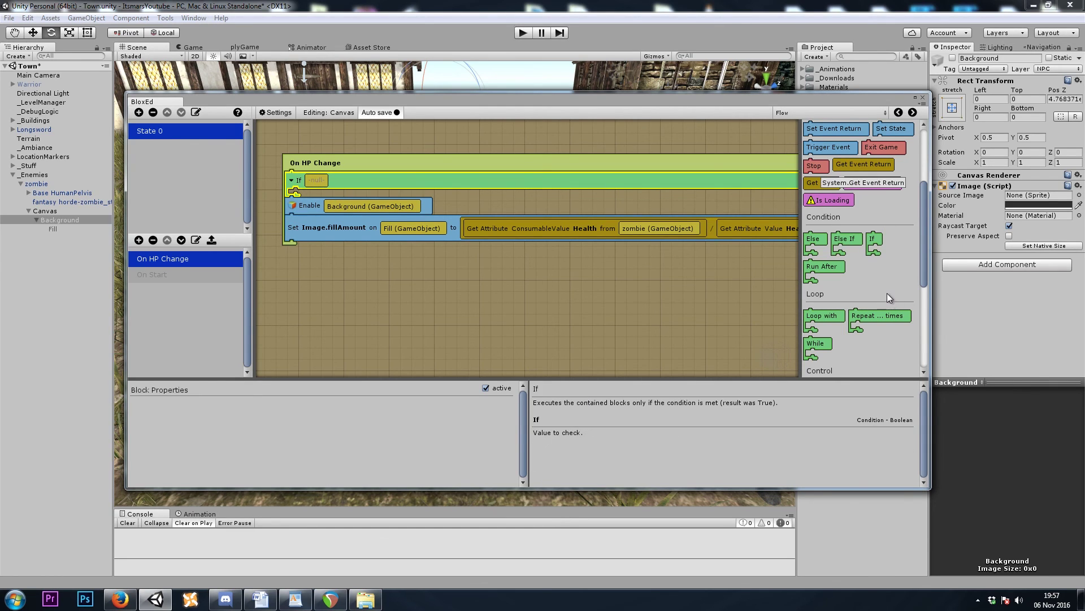
scroll(886, 294, "down", 3)
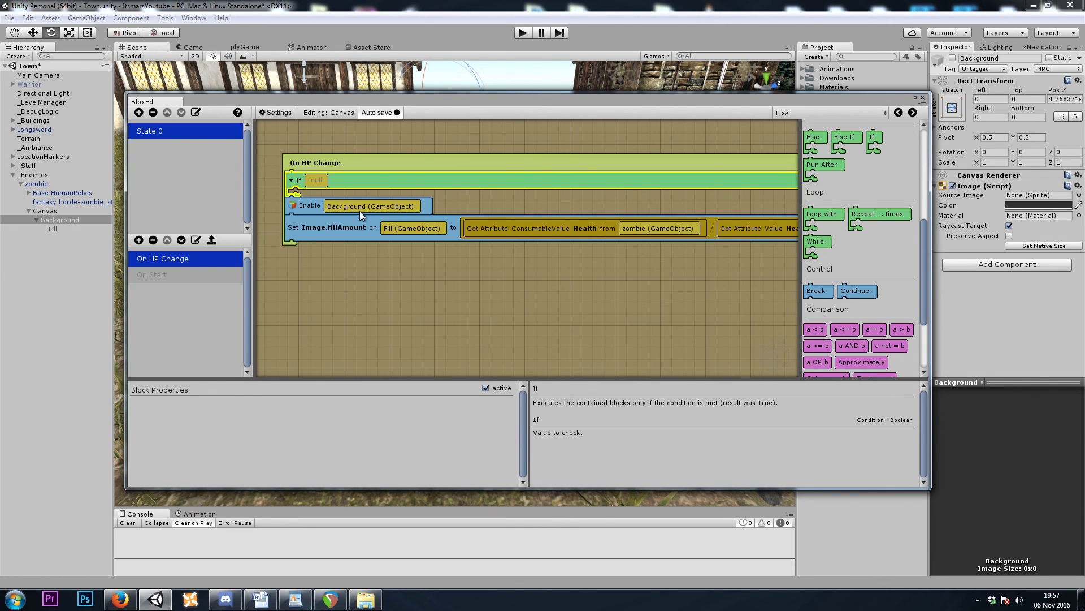
left_click_drag(900, 331, 320, 181)
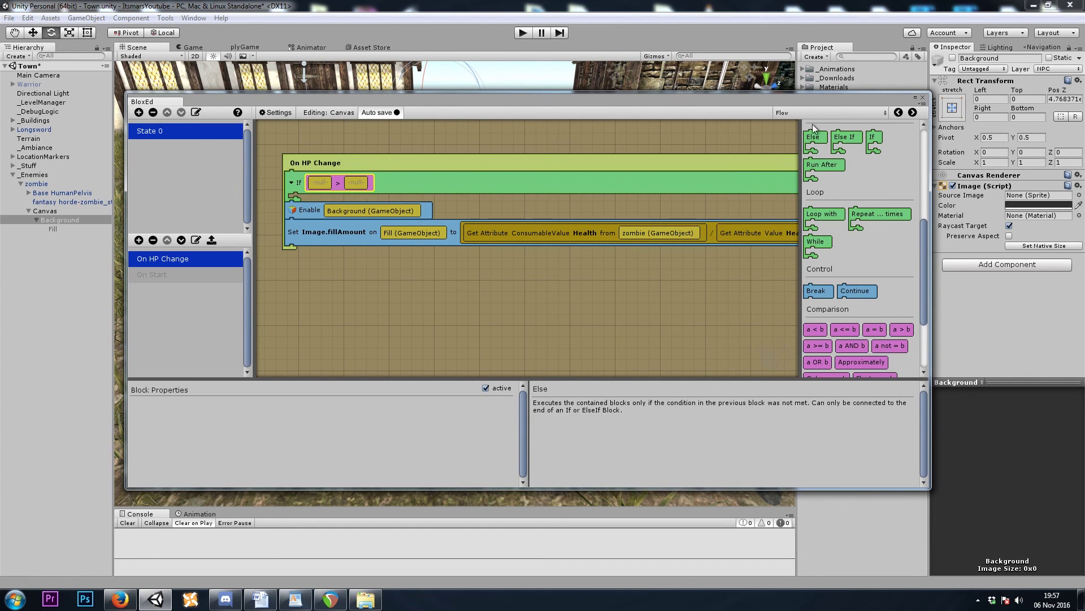
Make the If condition compare a copy of the zombie's Health Consumable Value block with a Float value.
middle_click_drag(659, 316, 543, 280)
scroll(525, 260, "left", 1)
left_click(496, 223)
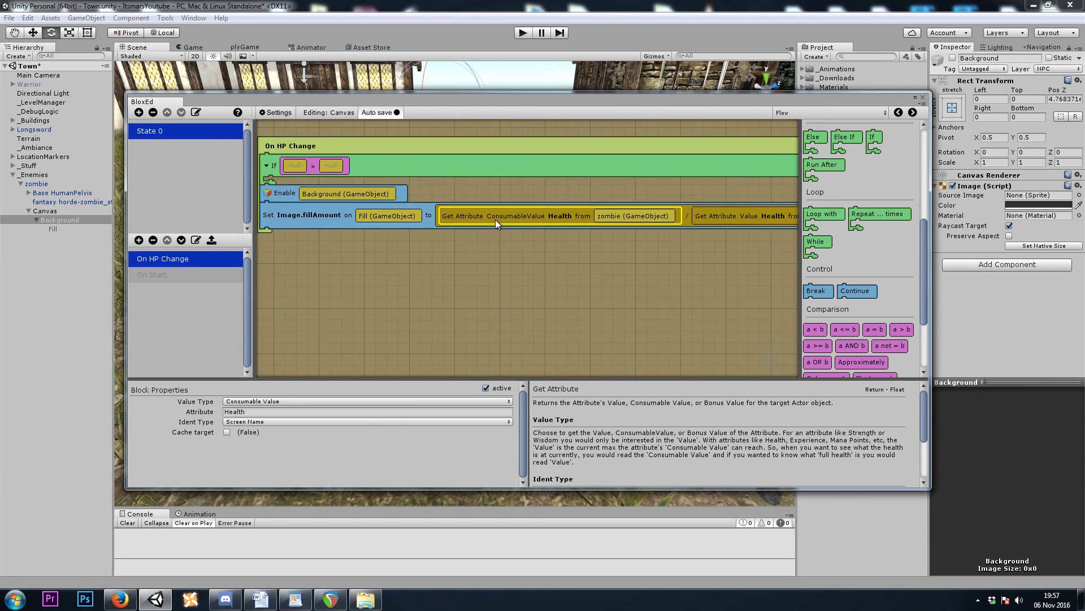
left_click(289, 162)
key("ctrl+v")
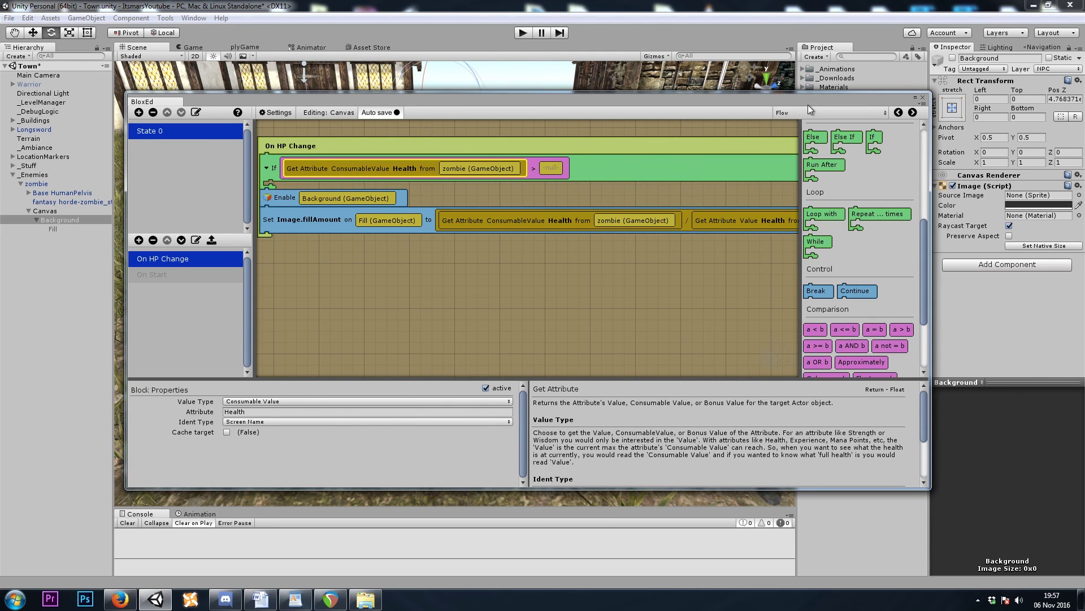
left_click(806, 113)
left_click(811, 159)
scroll(864, 260, "up", 5)
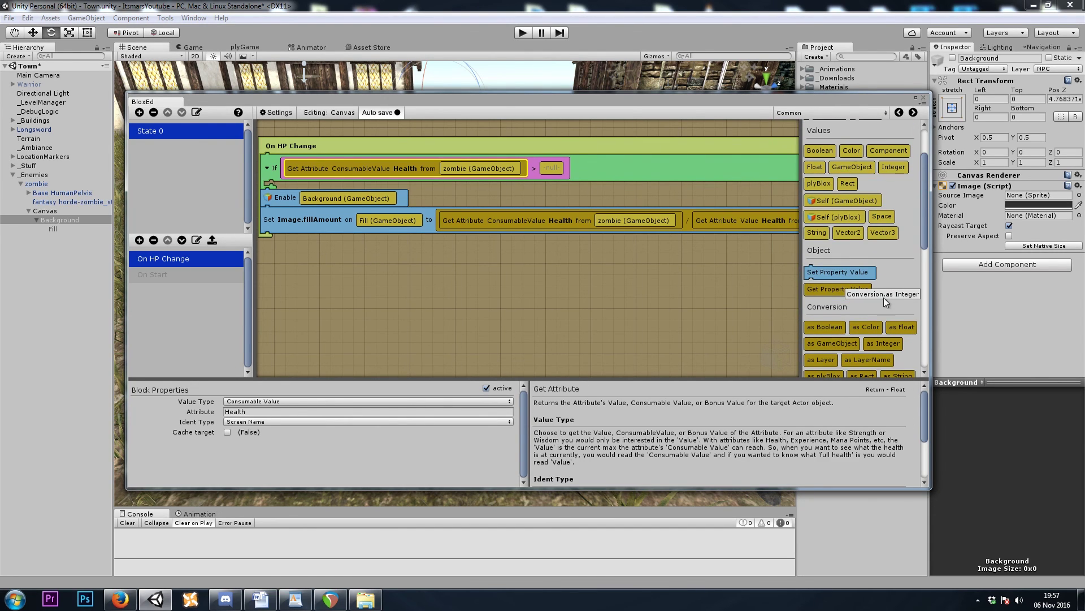
left_click_drag(814, 235, 551, 168)
Move the Enable and fillAmount blocks inside the If, and add an Else branch with a copied Background block set to Disable.
left_click_drag(288, 197, 276, 177)
mouse_move(299, 218)
left_mouse_down()
mouse_move(290, 195)
mouse_move(293, 211)
left_mouse_up()
left_click(796, 113)
left_click(814, 175)
left_click_drag(814, 273, 307, 225)
left_click_drag(323, 188, 322, 241, "ctrl")
left_click(276, 401)
left_click(266, 425)
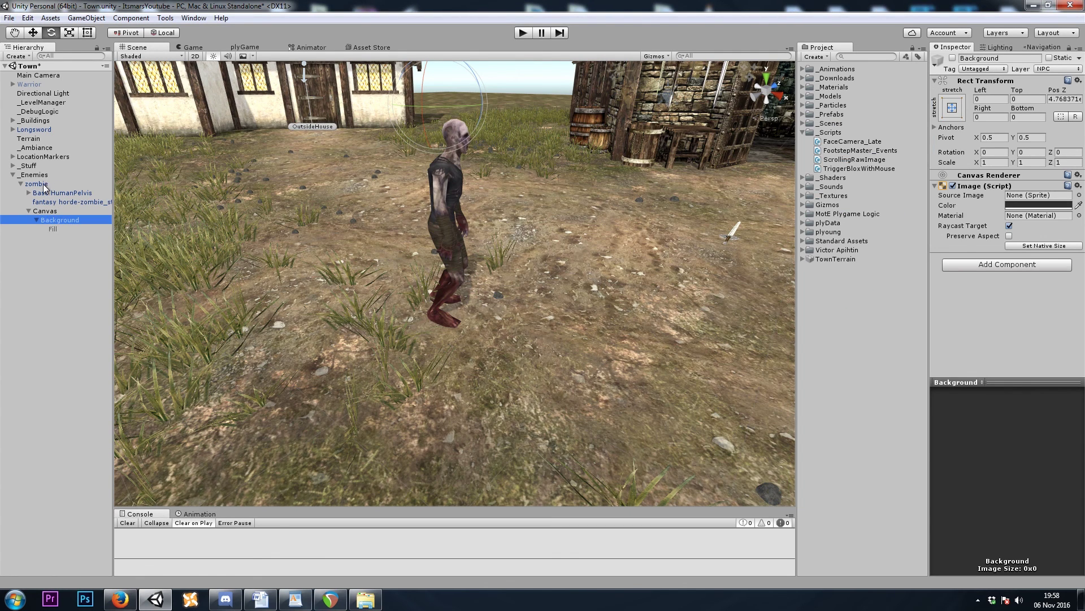
Apply the zombie's changes to its prefab.
left_click(44, 185)
left_click(1058, 82)
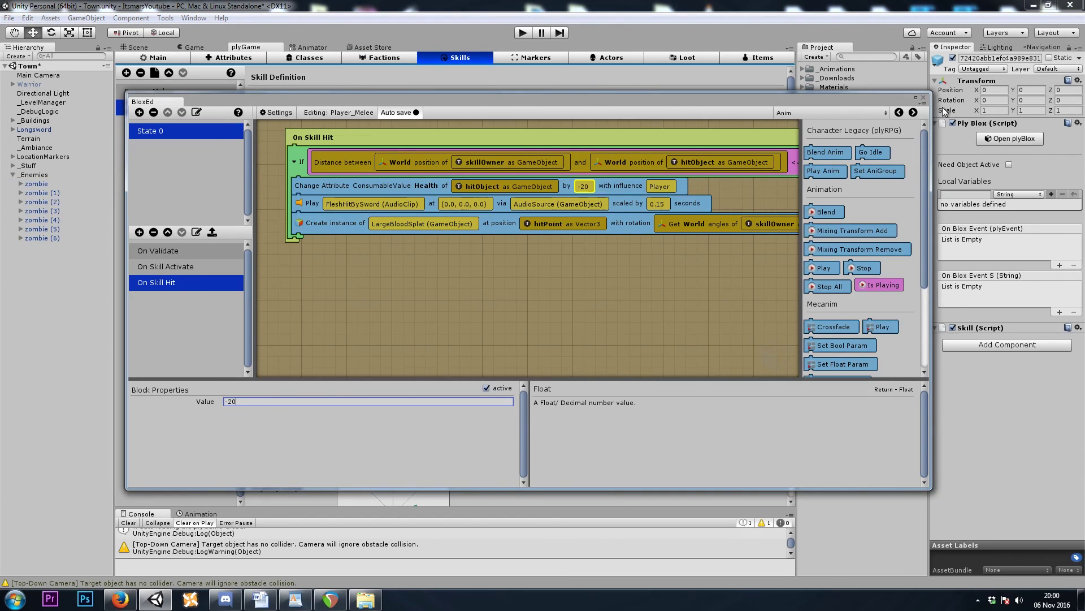
Close the Player_Melee skill's Blox editor and run the game in play mode.
left_click(588, 188)
left_click(924, 97)
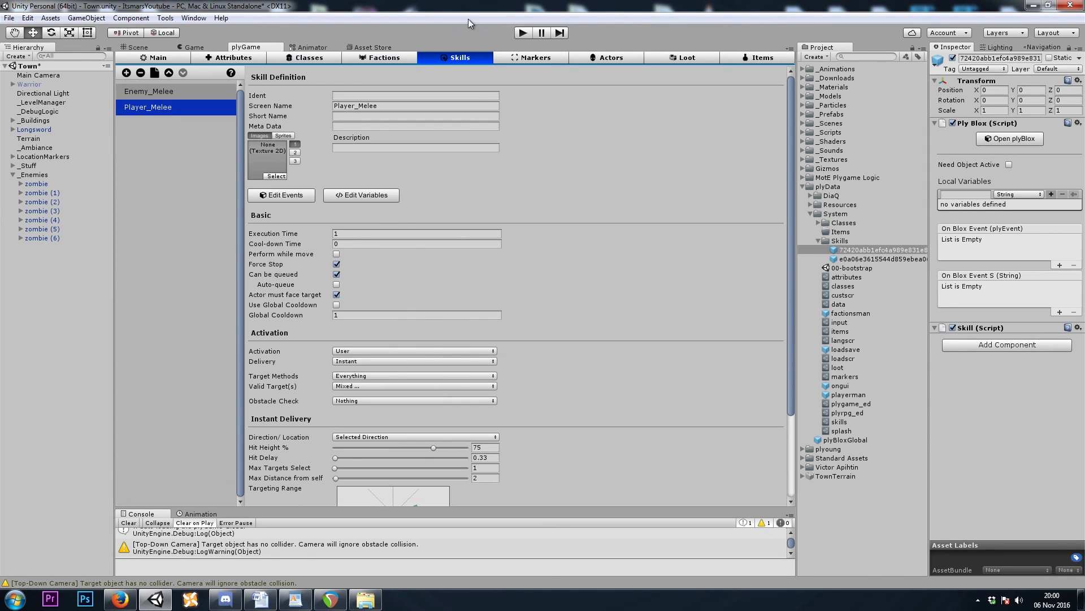
left_click(523, 33)
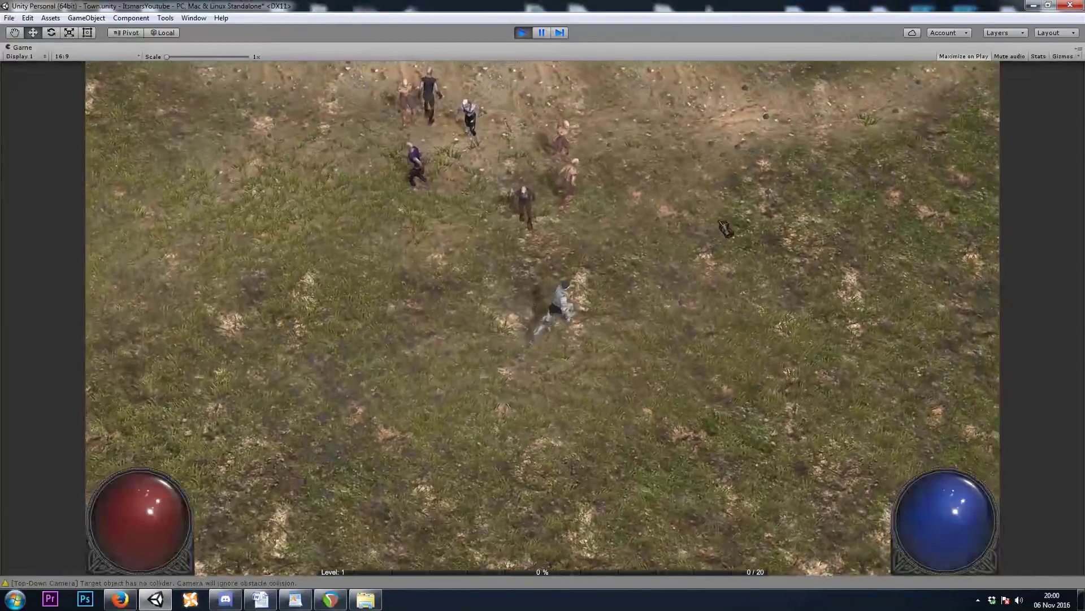
Walk the player near the zombies and equip the sword from the bag in the running game.
mouse_move(719, 221)
left_mouse_down()
mouse_move(533, 148)
mouse_move(497, 212)
mouse_move(496, 275)
left_mouse_up()
left_click(497, 274)
key("i")
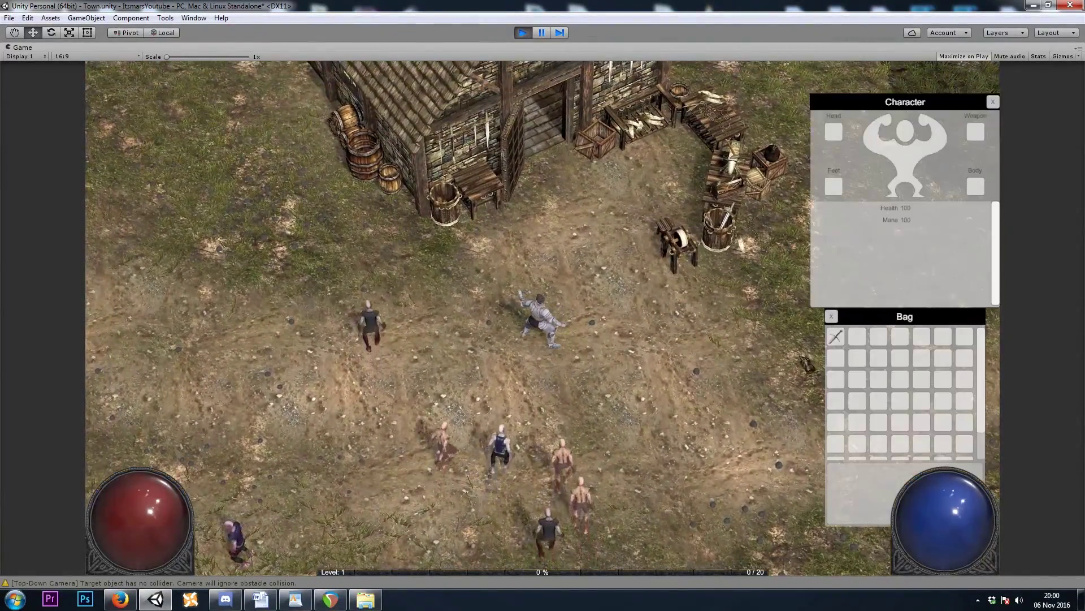
left_click(836, 341)
left_click(853, 515)
key("i")
Approach the lone zombie near the house and attack it with the sword to test its overhead health bar.
left_click(421, 301)
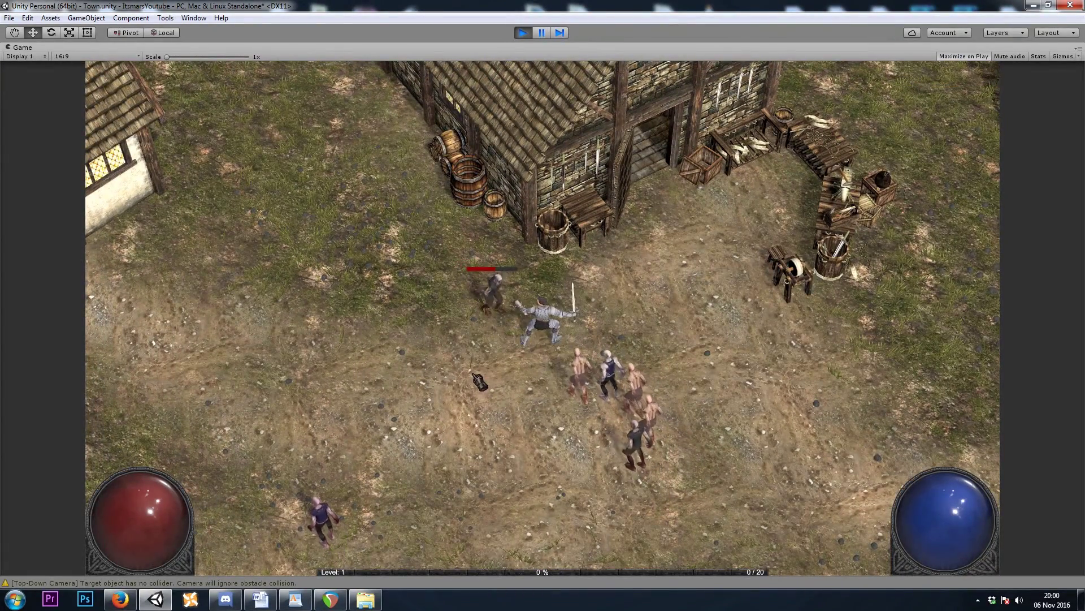
left_click(481, 380)
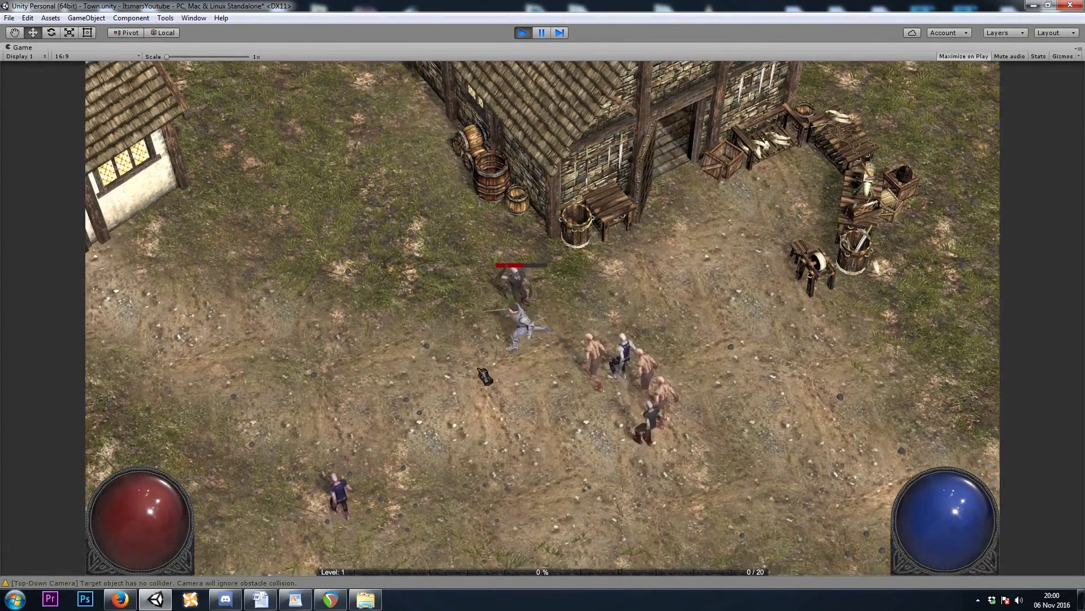
left_click(614, 323)
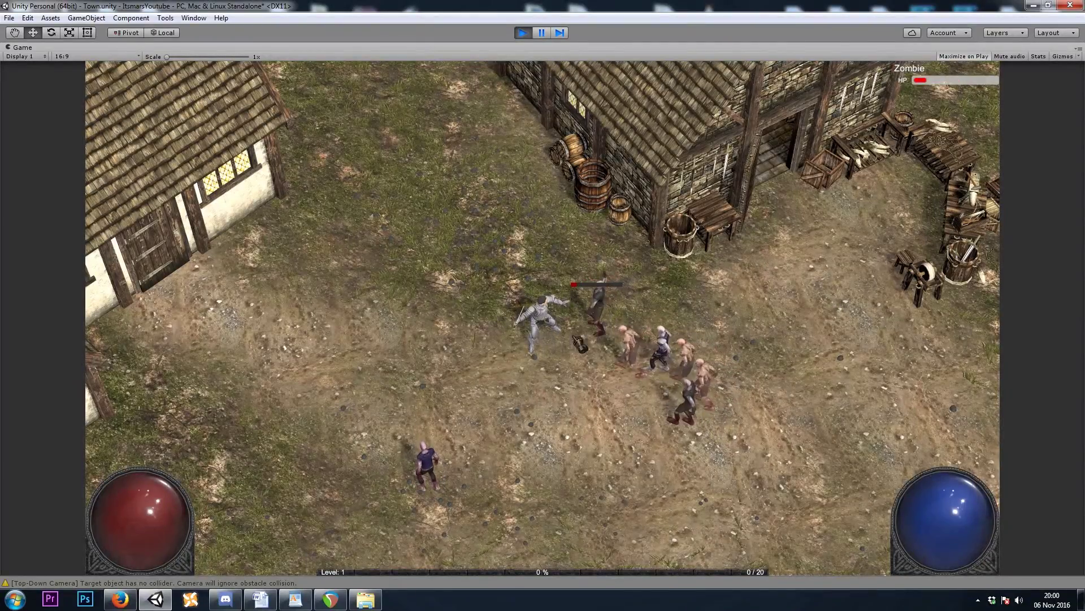
Walk the player down to the zombie in the purple shirt and attack it with the sword.
left_click(433, 406)
left_click(513, 498)
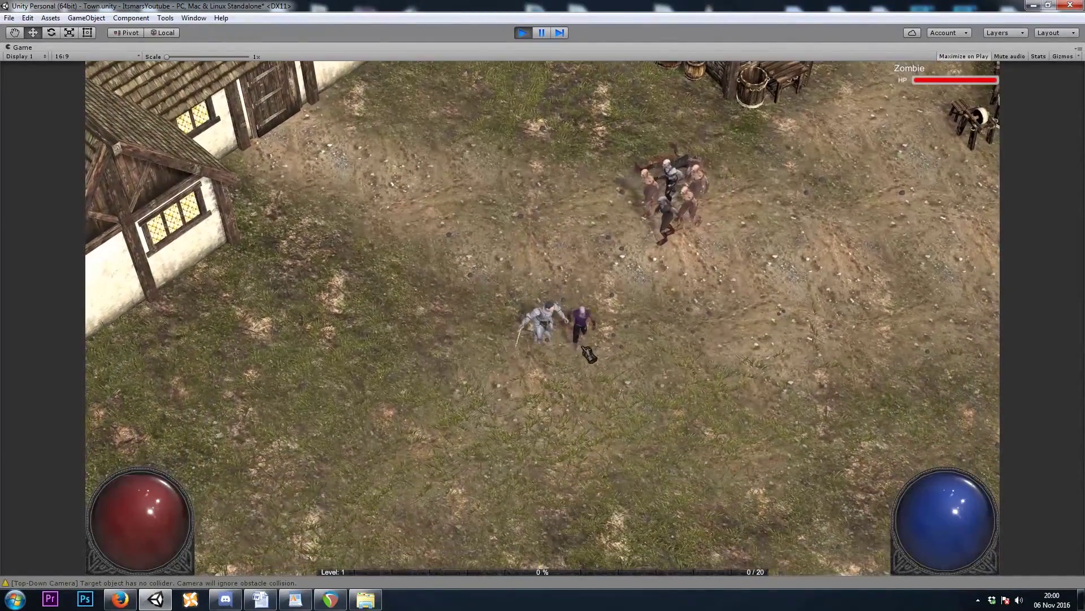
left_click(584, 347)
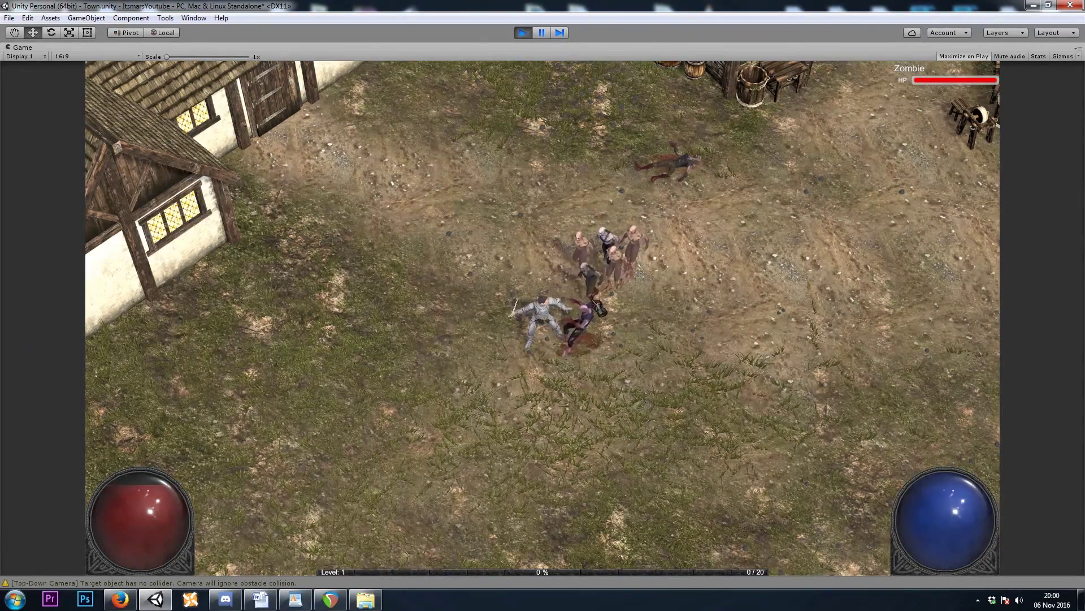
Reposition the player beside the zombie group and fight several of them to test their individual health bars.
left_click(646, 386)
left_click(691, 361)
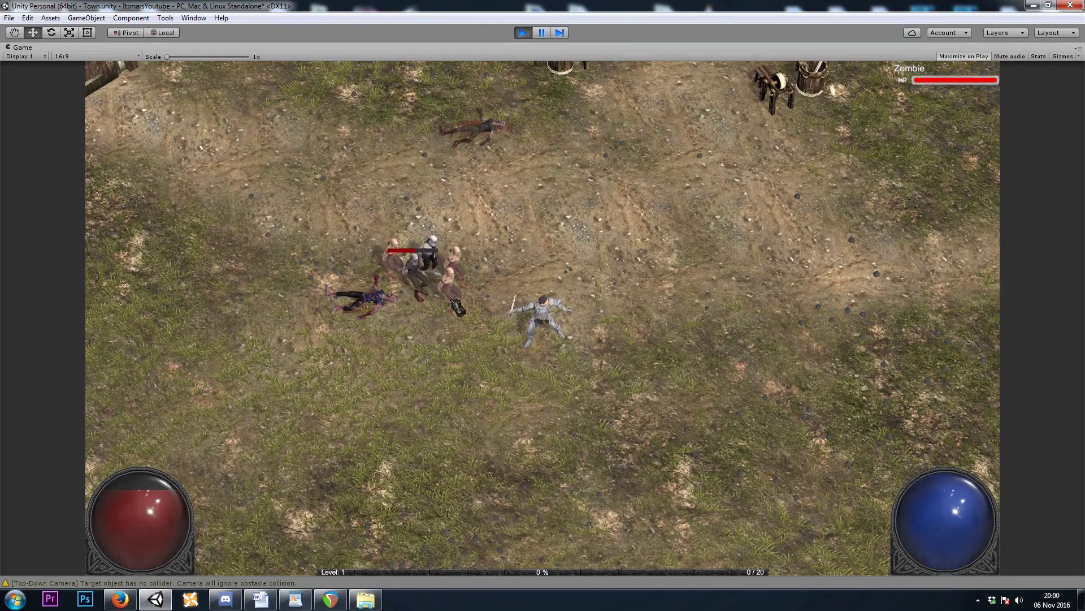
left_click(474, 305)
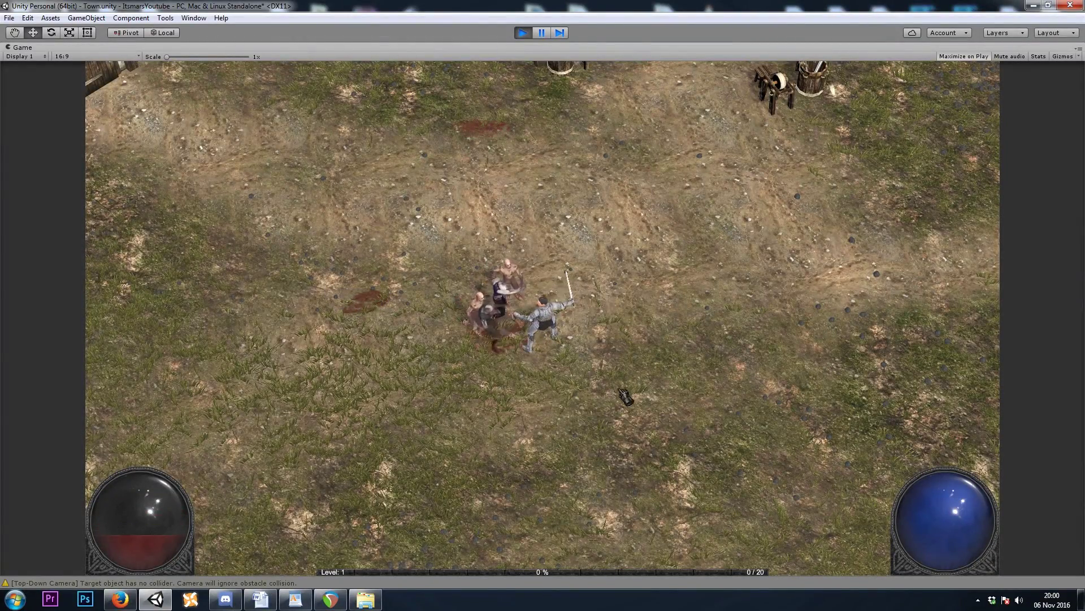
left_click(626, 395)
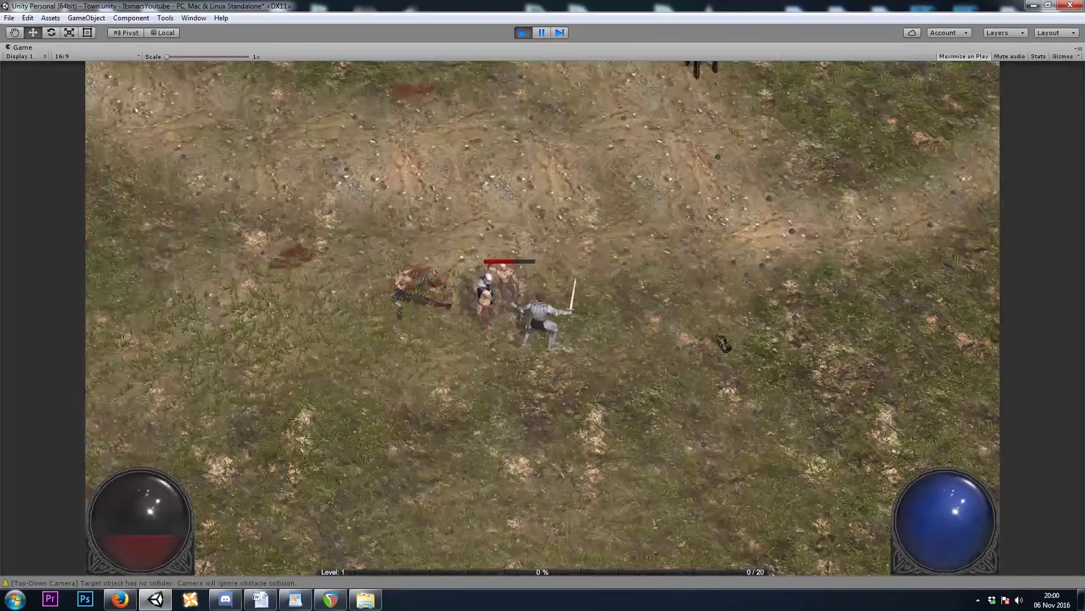
Run the player around the remaining zombies to check that the damaged one's health bar keeps facing the camera, and exit play mode.
left_click(691, 330)
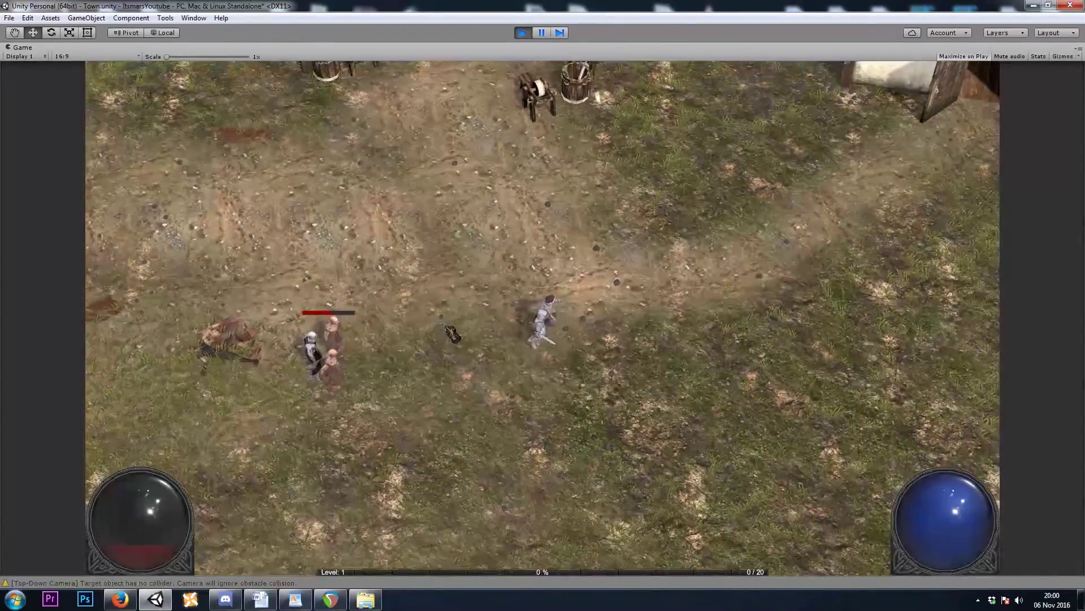
left_click(317, 276)
left_click(274, 326)
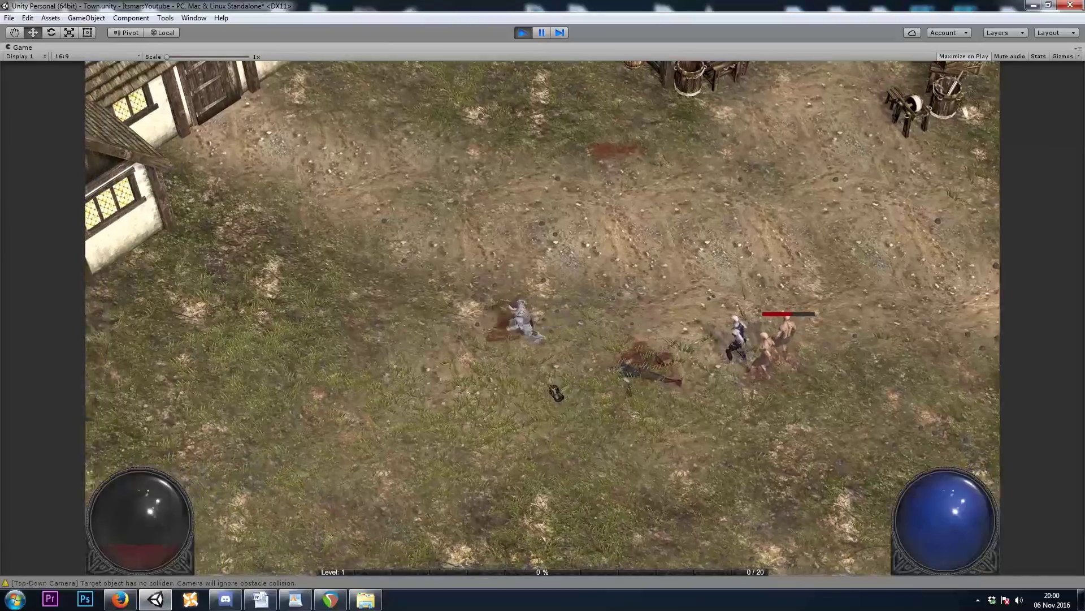
left_click(553, 444)
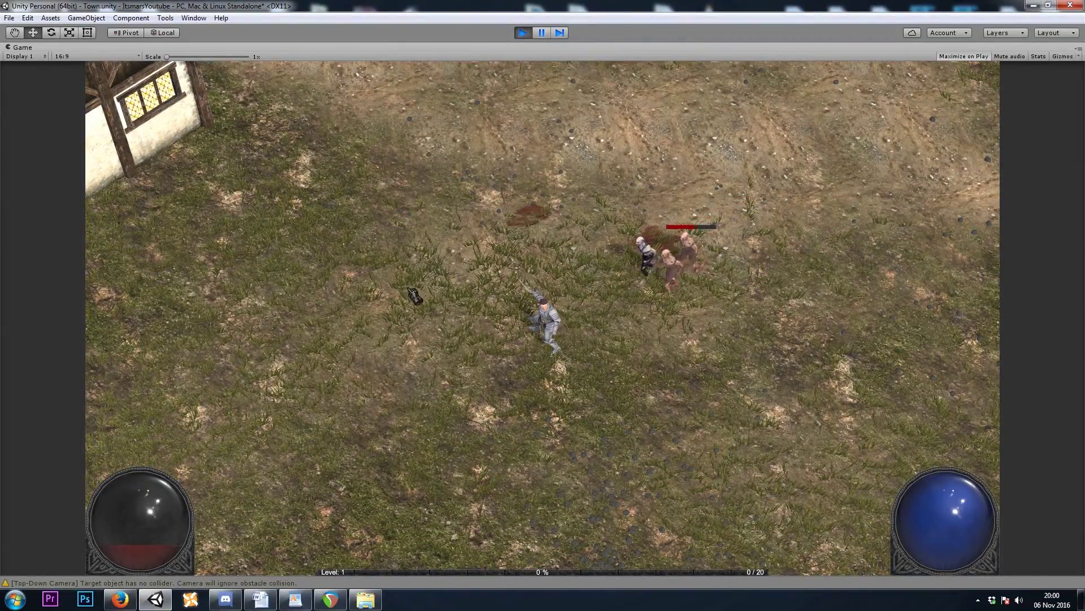
left_click(409, 289)
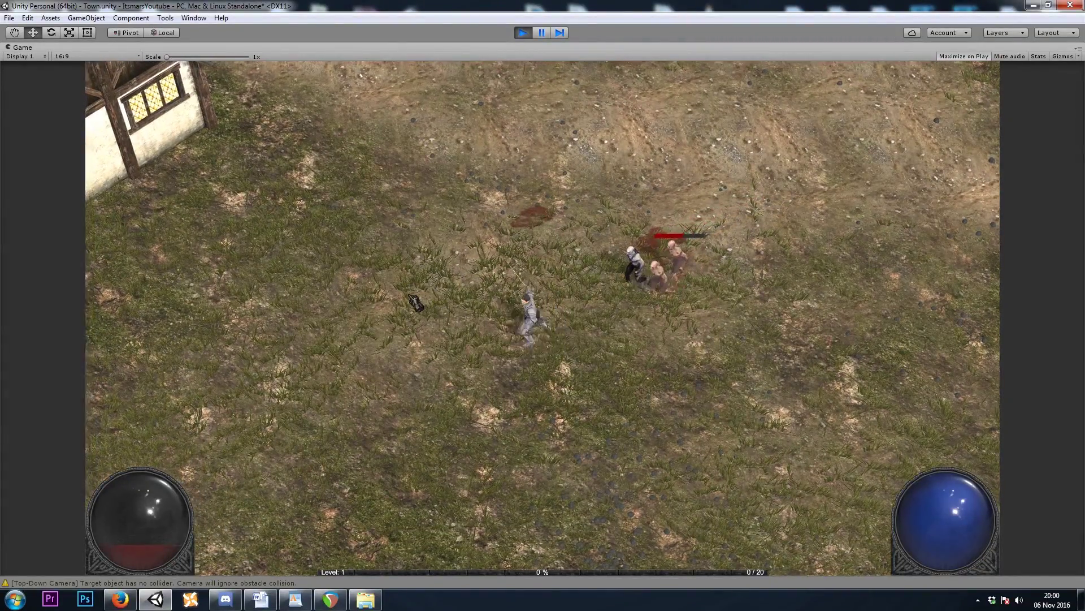
left_click(585, 208)
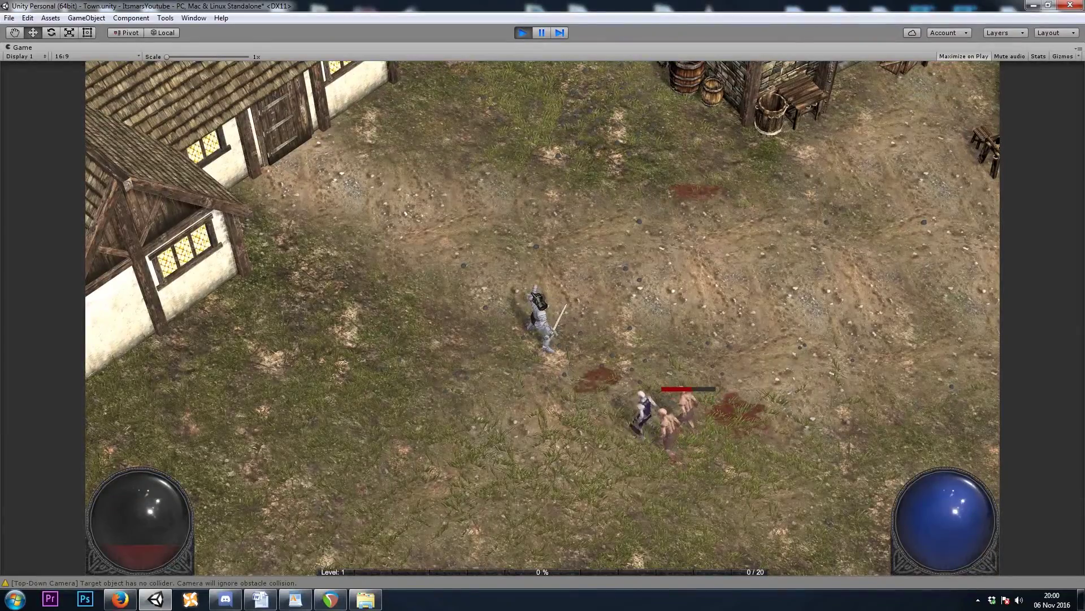
left_click(710, 334)
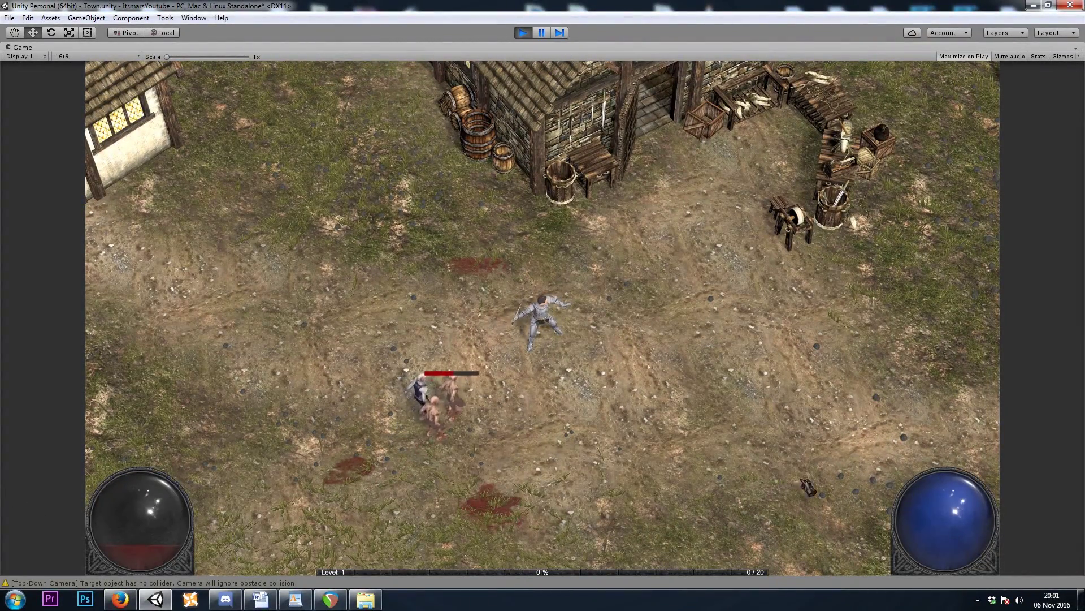
left_click(763, 327)
left_click(701, 469)
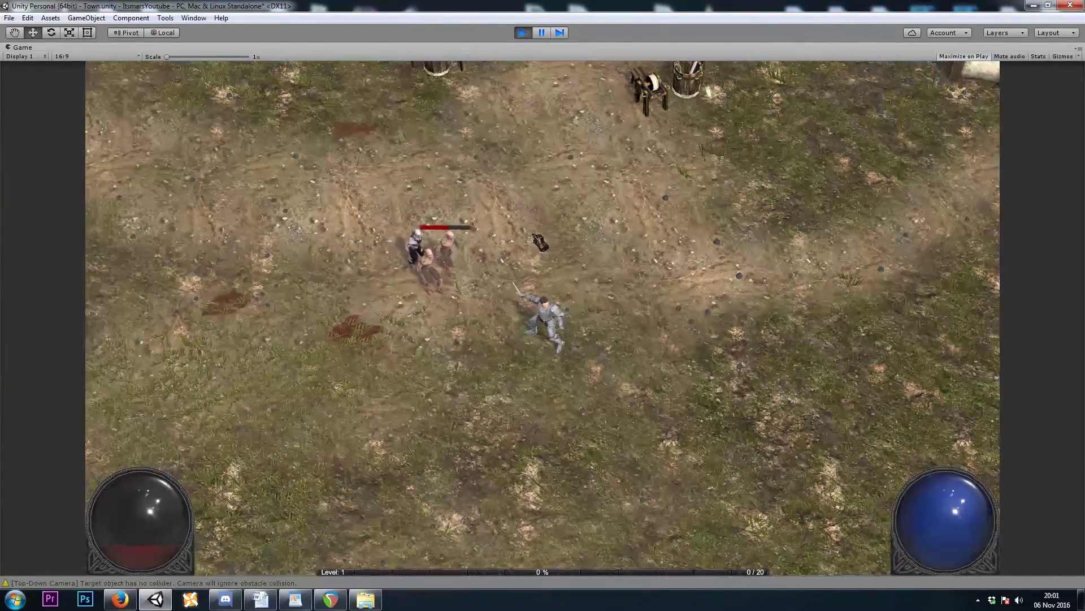
left_click(581, 497)
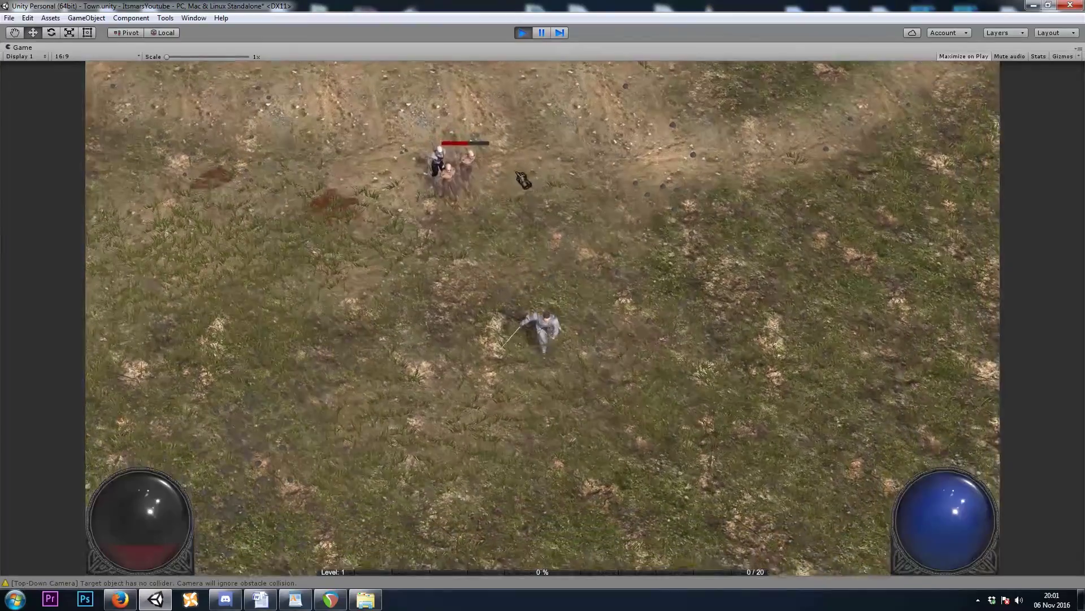
left_click(397, 361)
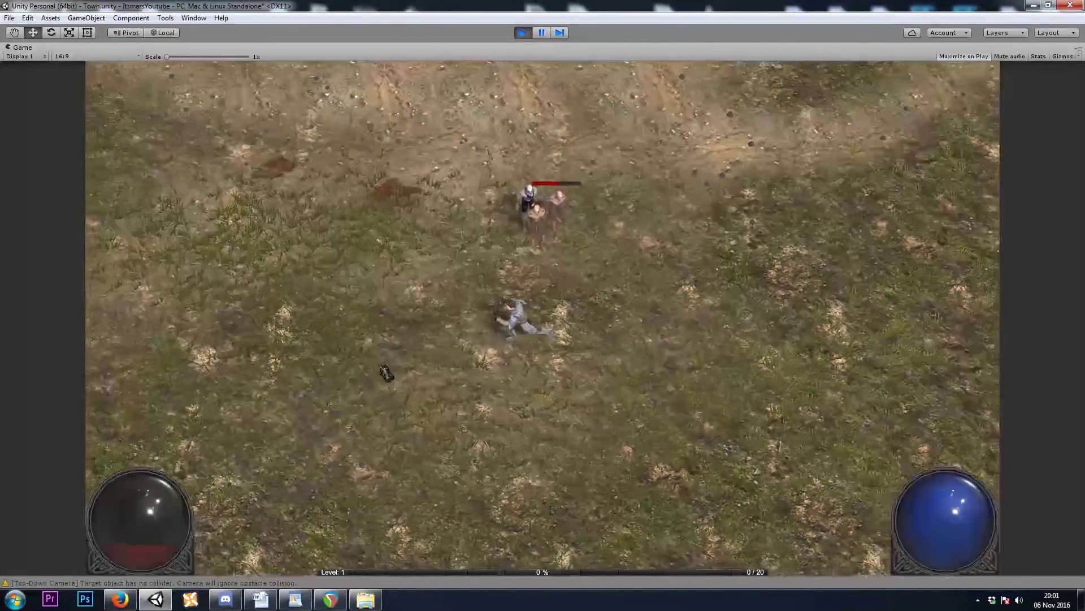
left_click(605, 243)
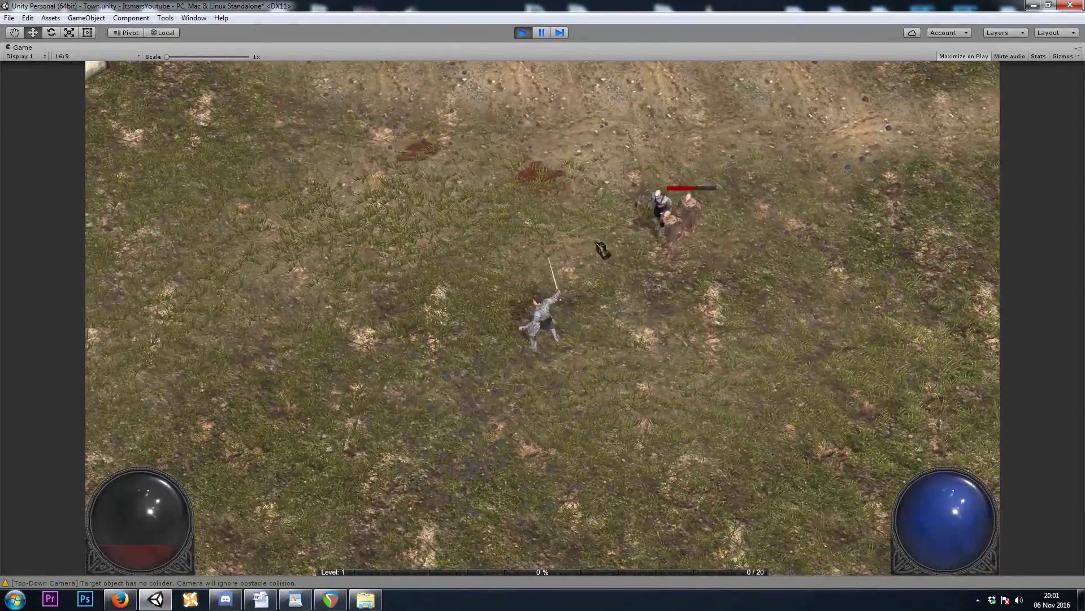
left_click(524, 36)
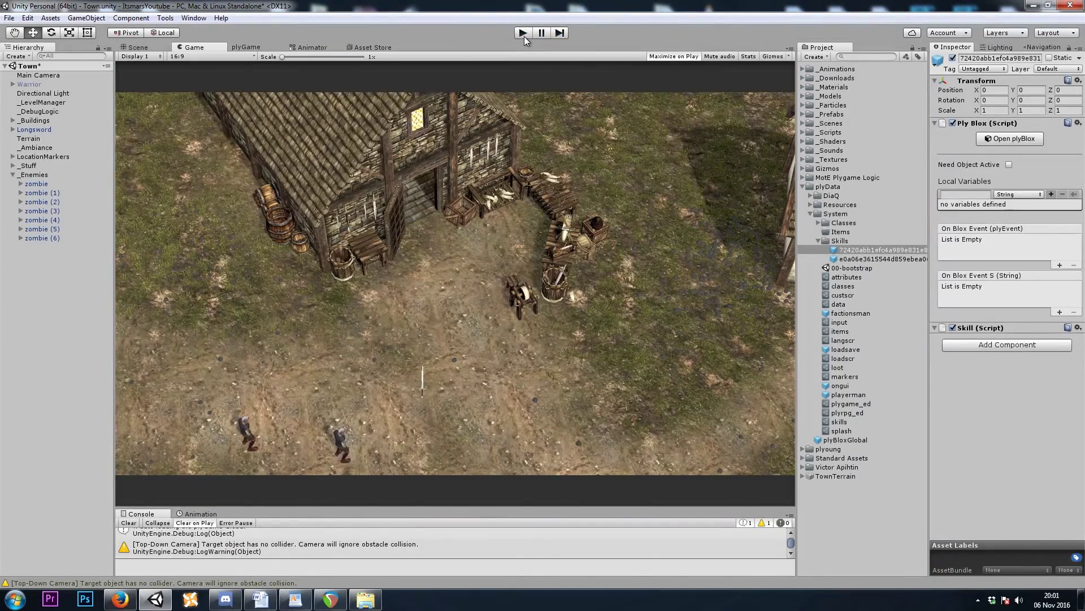